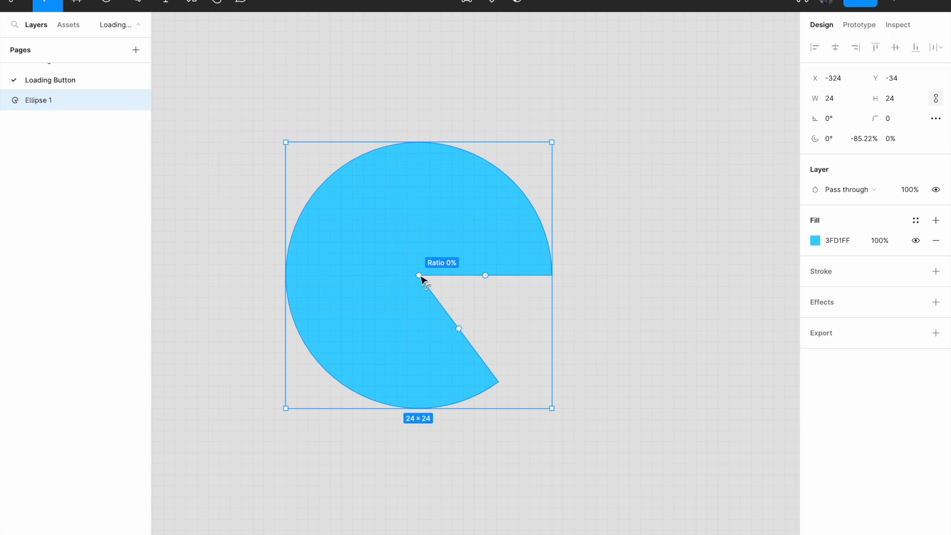
# Shape the ellipse into an open ring with a 77.91% ratio and a -75% sweep
pyautogui.moveTo(418, 275); pyautogui.dragTo(348, 203)
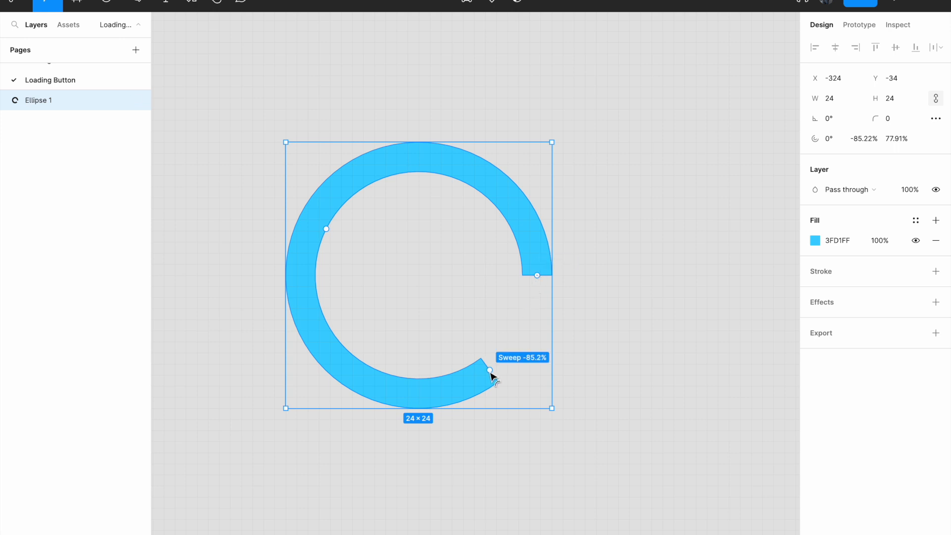
pyautogui.moveTo(491, 371); pyautogui.dragTo(420, 386)
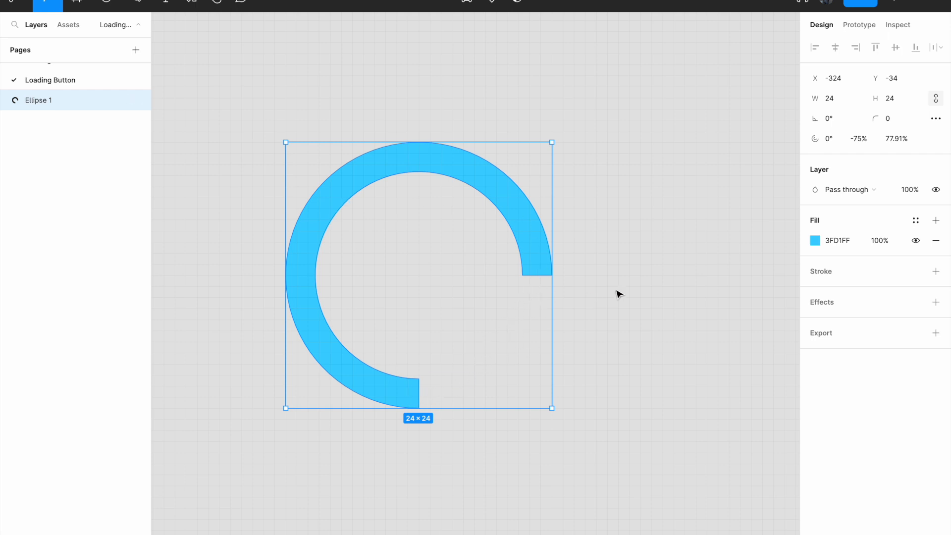
pyautogui.click(632, 270)
# Turn the ring into a component and add a second variant to it
pyautogui.click(507, 193)
pyautogui.click(493, 5)
pyautogui.scroll(-3, 470, 199)
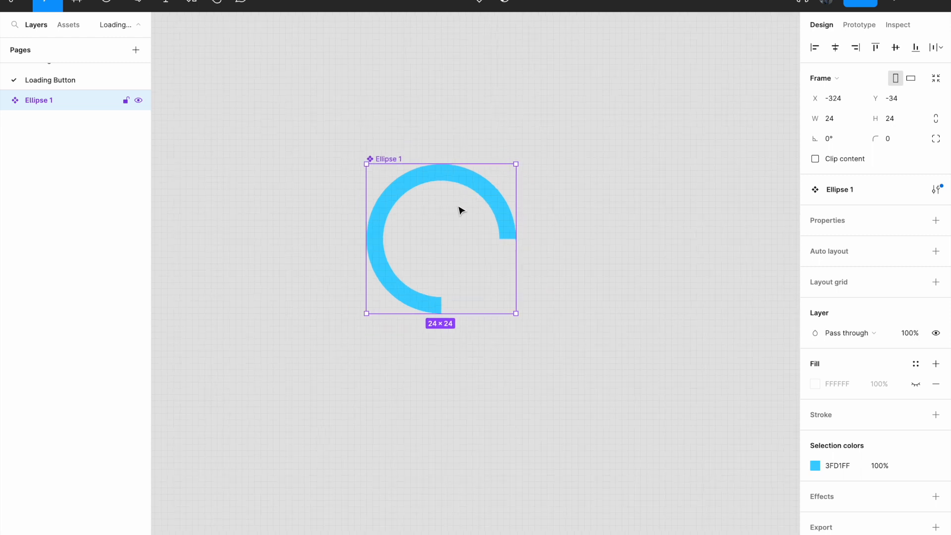
pyautogui.click(480, 6)
pyautogui.press('BackSpace')
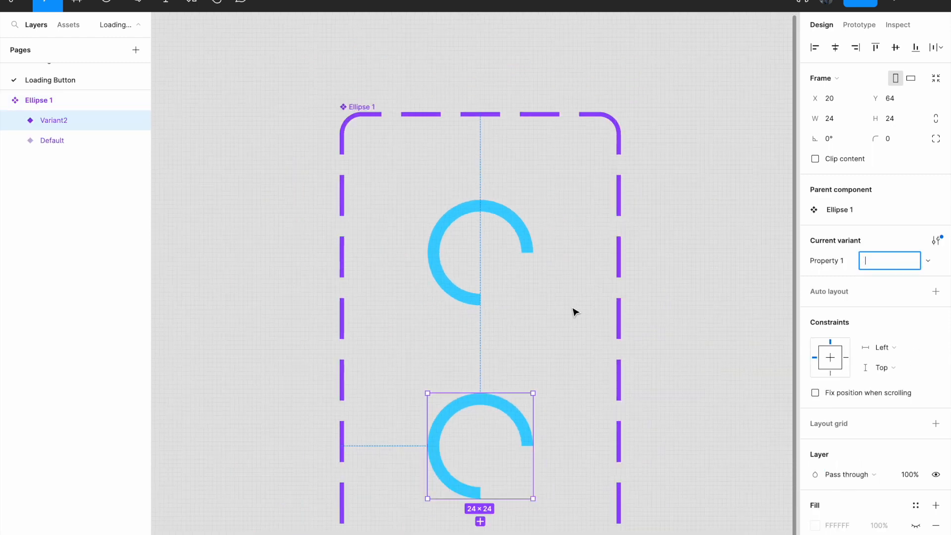
pyautogui.click(477, 201)
pyautogui.click(659, 270)
pyautogui.scroll(-2, 591, 204)
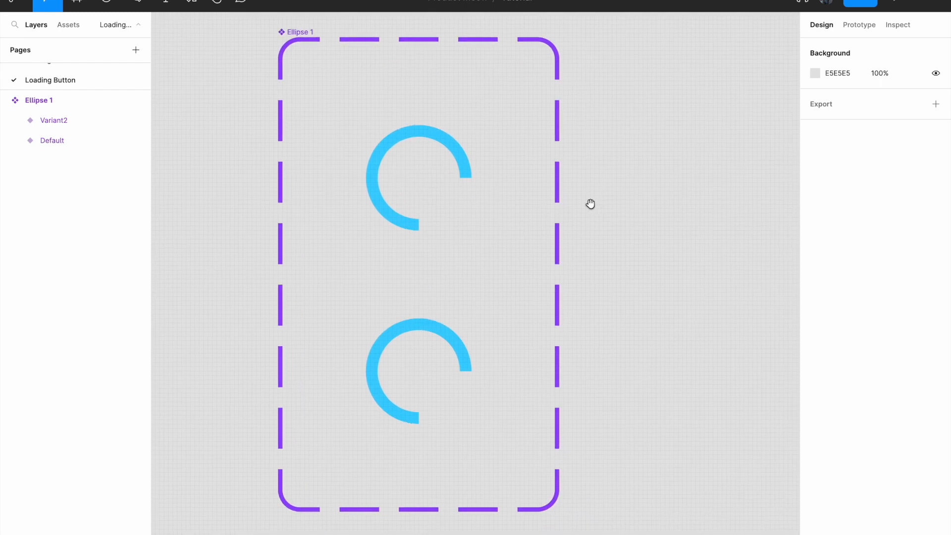
# Widen the component set and place Variant2 beside the Default ring at X 74, Y 20
pyautogui.click(429, 330)
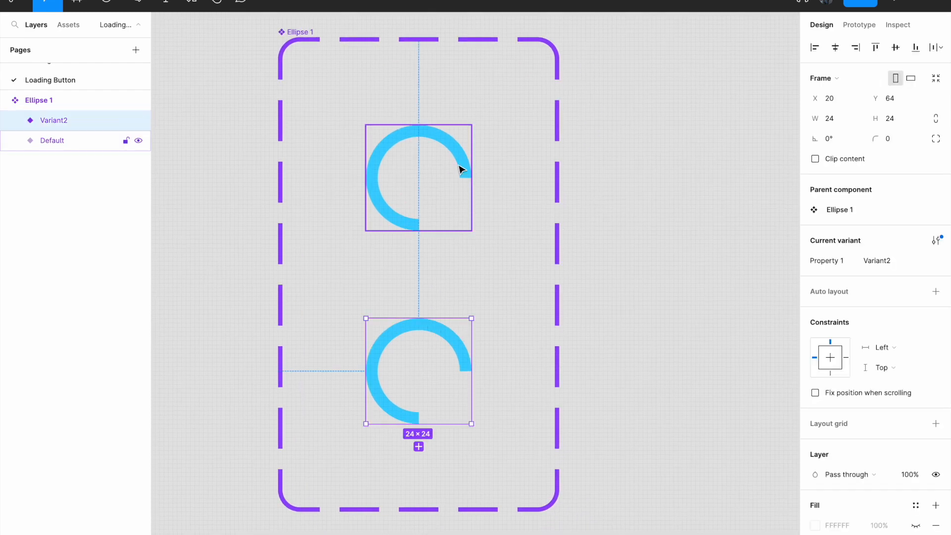
pyautogui.click(542, 197)
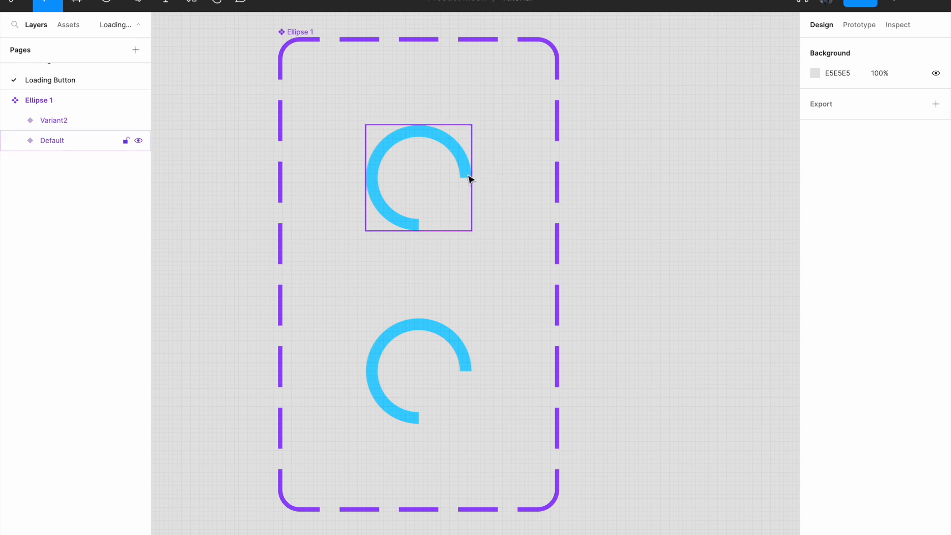
pyautogui.click(558, 254)
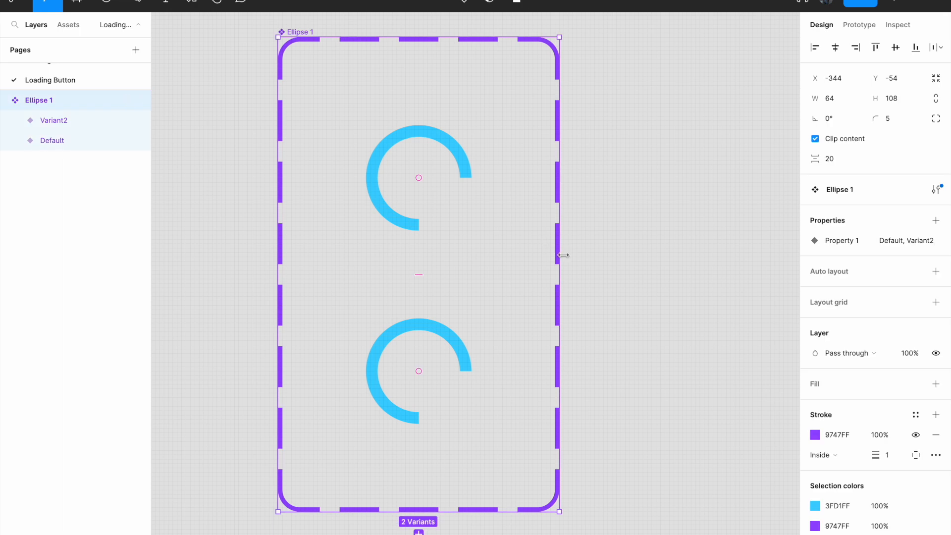
pyautogui.moveTo(563, 254); pyautogui.dragTo(790, 254)
pyautogui.press('Escape')
pyautogui.click(423, 352)
pyautogui.moveTo(417, 371); pyautogui.dragTo(654, 173)
pyautogui.hscroll(3, 585, 223)
pyautogui.hscroll(1, 478, 271)
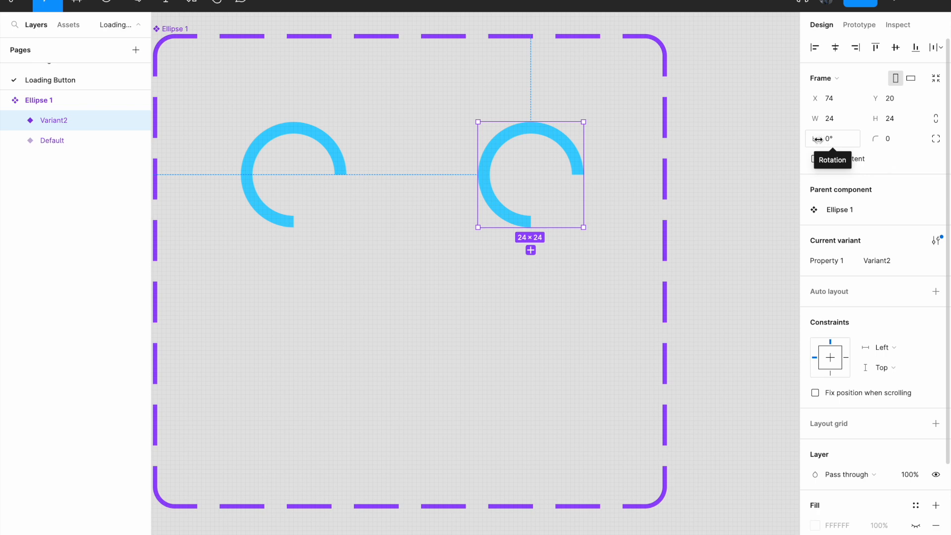
# Rotate the Ellipse 1 layer inside Variant2 to 90°
pyautogui.click(15, 122)
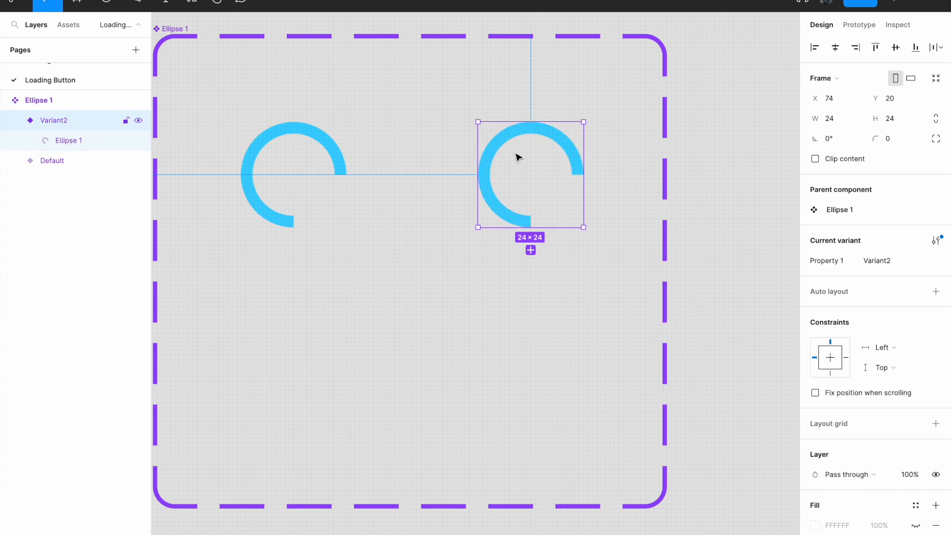
pyautogui.click(70, 143)
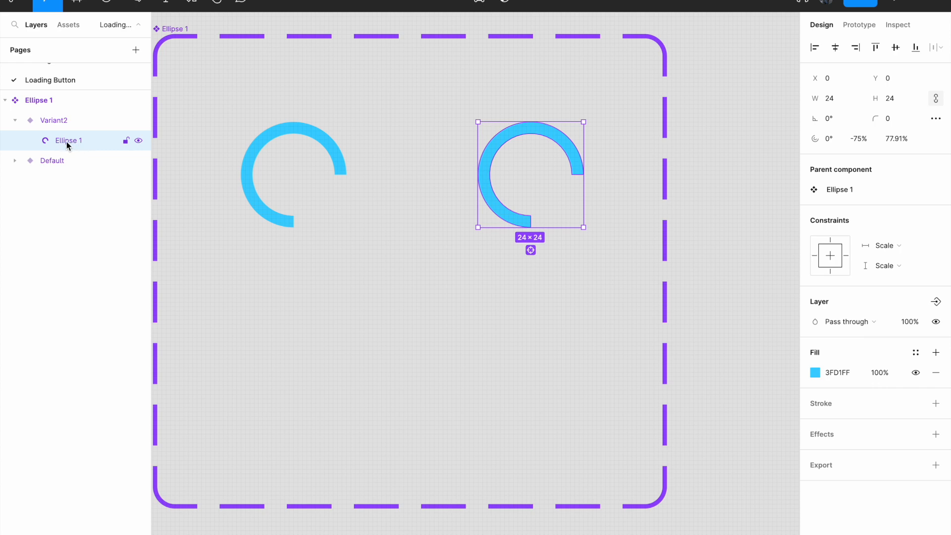
pyautogui.click(831, 120)
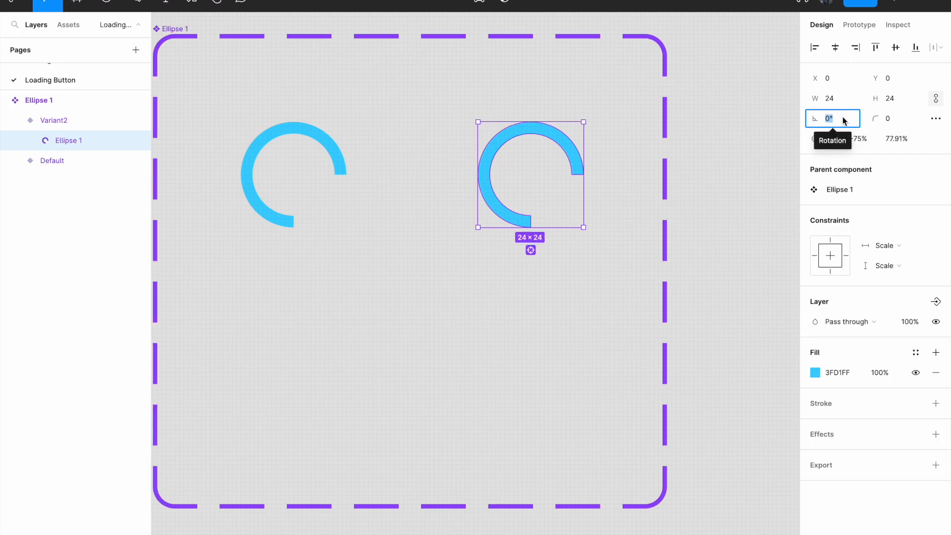
pyautogui.write('90')
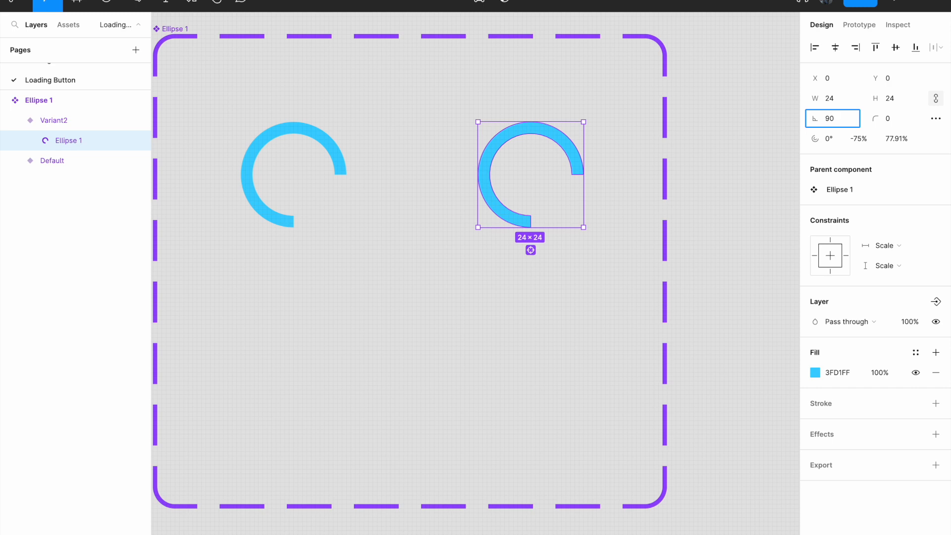
pyautogui.press('Return')
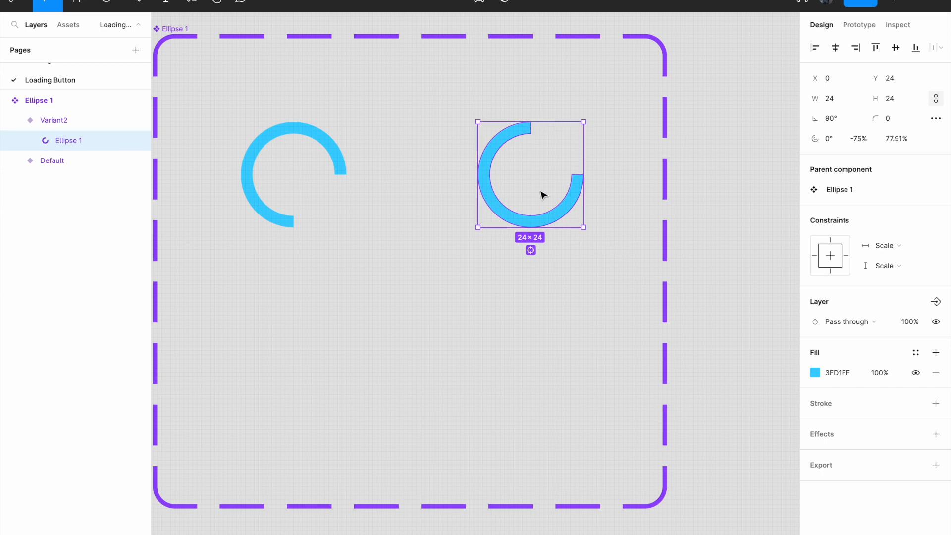
pyautogui.press('Escape')
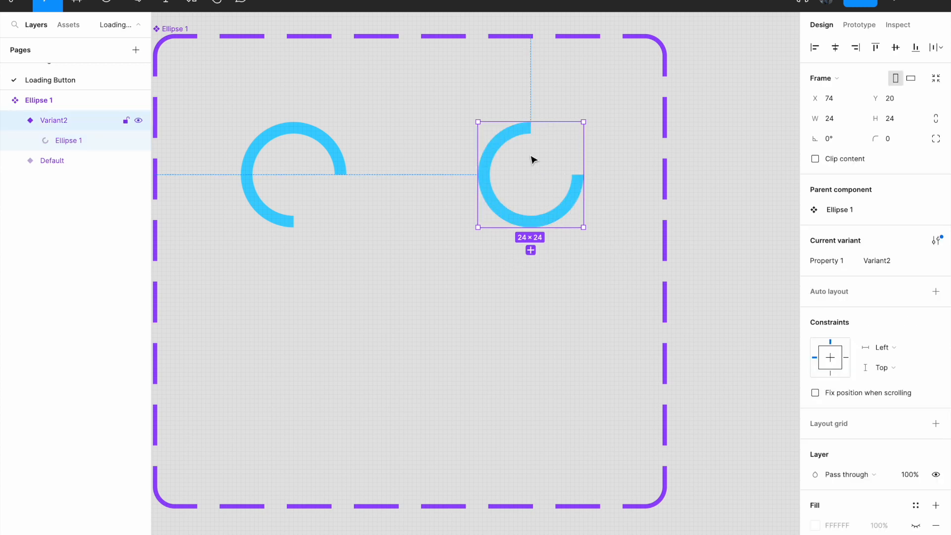
# Add a third variant based on Variant2 and place it below the Default ring at X 20, Y 66
pyautogui.click(531, 251)
pyautogui.press('BackSpace')
pyautogui.click(570, 210)
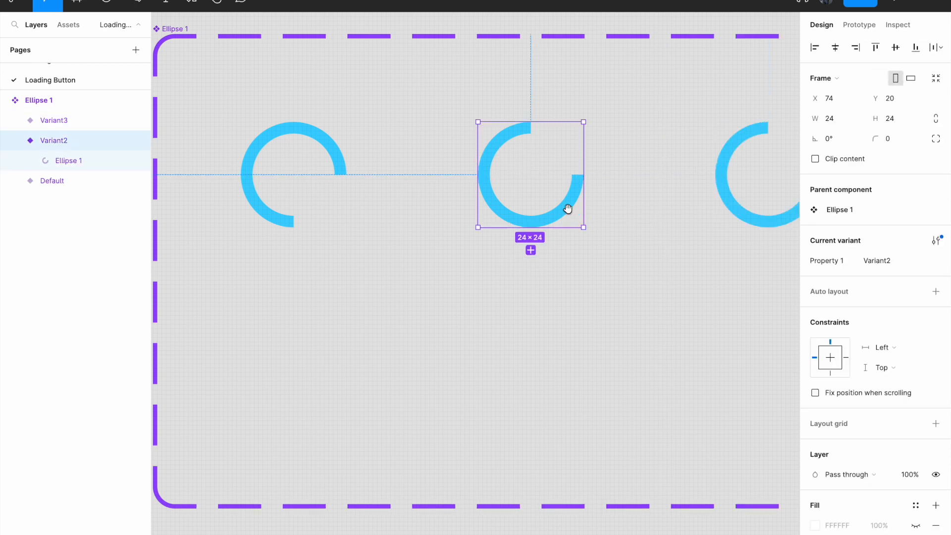
pyautogui.click(675, 230)
pyautogui.moveTo(676, 230); pyautogui.dragTo(660, 214)
pyautogui.click(731, 178)
pyautogui.moveTo(730, 178); pyautogui.dragTo(349, 317)
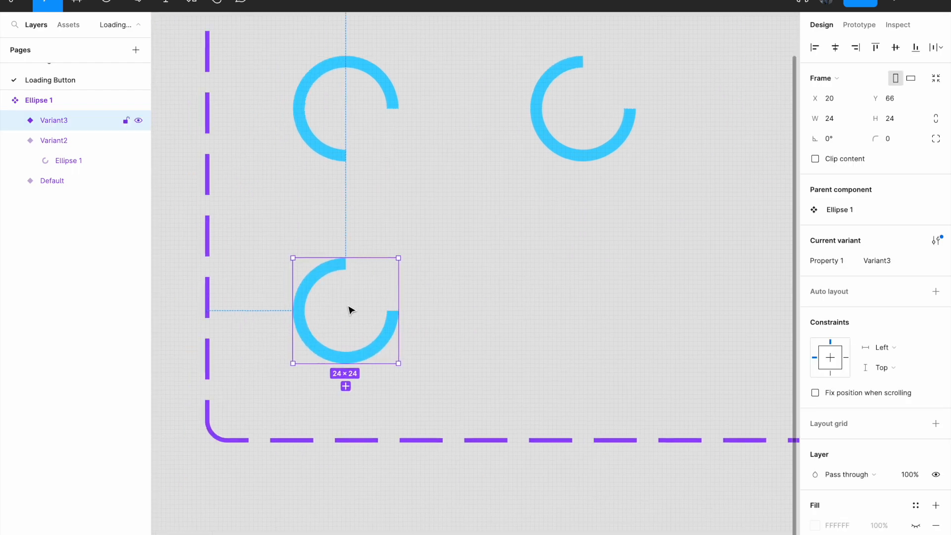
# Rotate the Ellipse 1 layer inside Variant3 by a further 90° to 180°
pyautogui.click(15, 120)
pyautogui.click(76, 146)
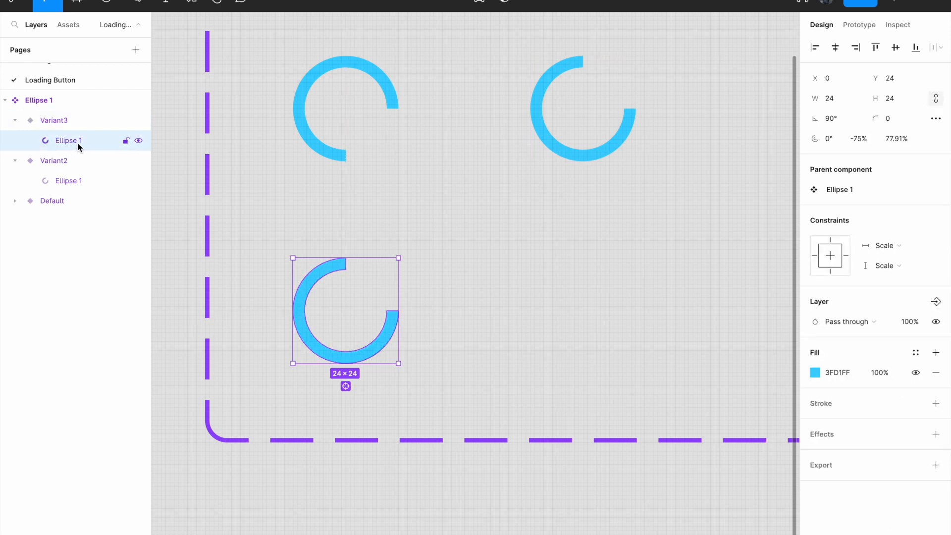
pyautogui.click(55, 122)
pyautogui.click(70, 142)
pyautogui.click(833, 124)
pyautogui.click(846, 126)
pyautogui.write('+90')
pyautogui.press('Return')
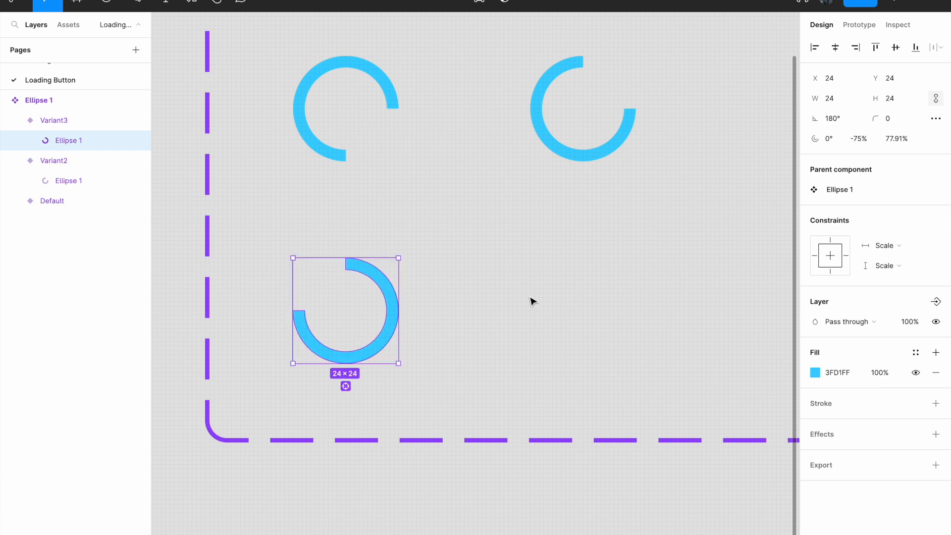
pyautogui.click(505, 297)
# Add a fourth variant based on Variant3 and place it below Variant2 at X 74, Y 66
pyautogui.click(386, 288)
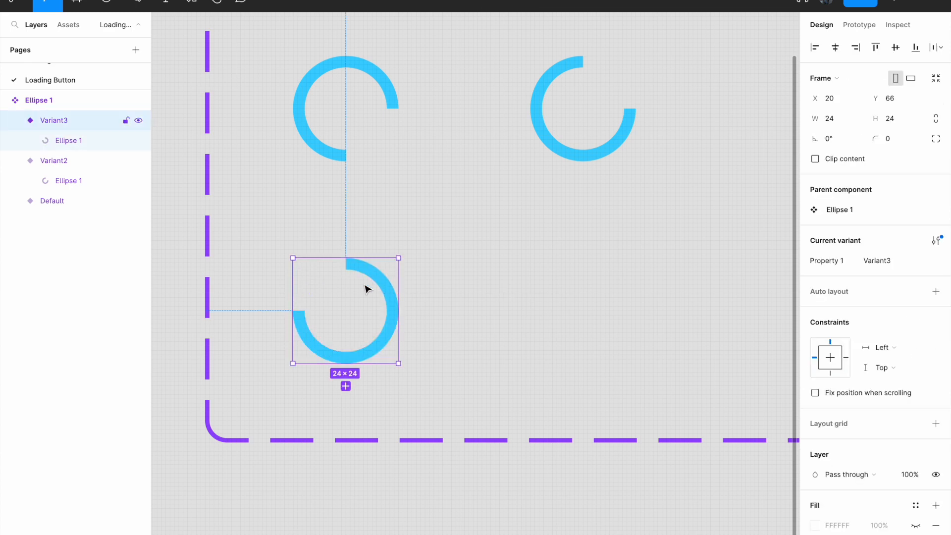
pyautogui.click(346, 387)
pyautogui.moveTo(411, 371); pyautogui.dragTo(624, 313)
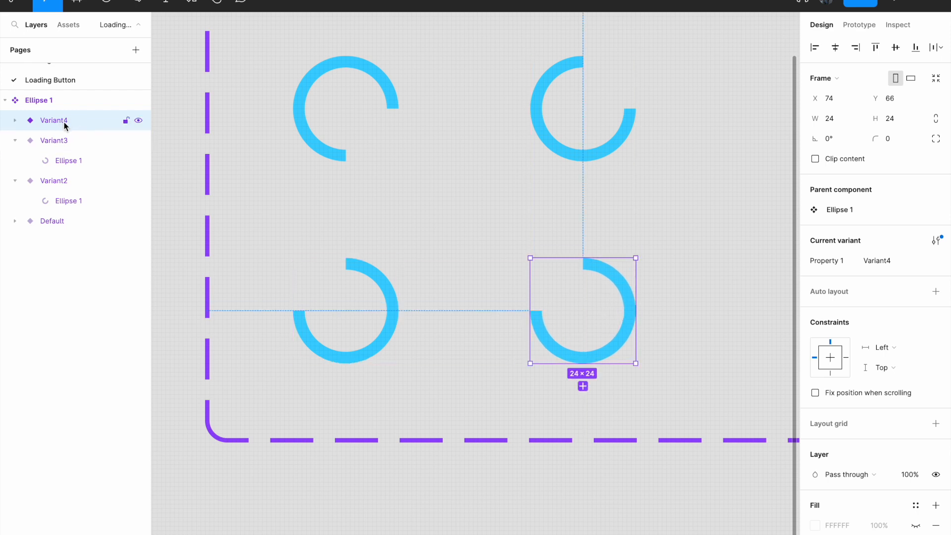
# Rotate the Ellipse 1 layer inside Variant4 by a further 90° to -90°
pyautogui.click(14, 122)
pyautogui.click(84, 142)
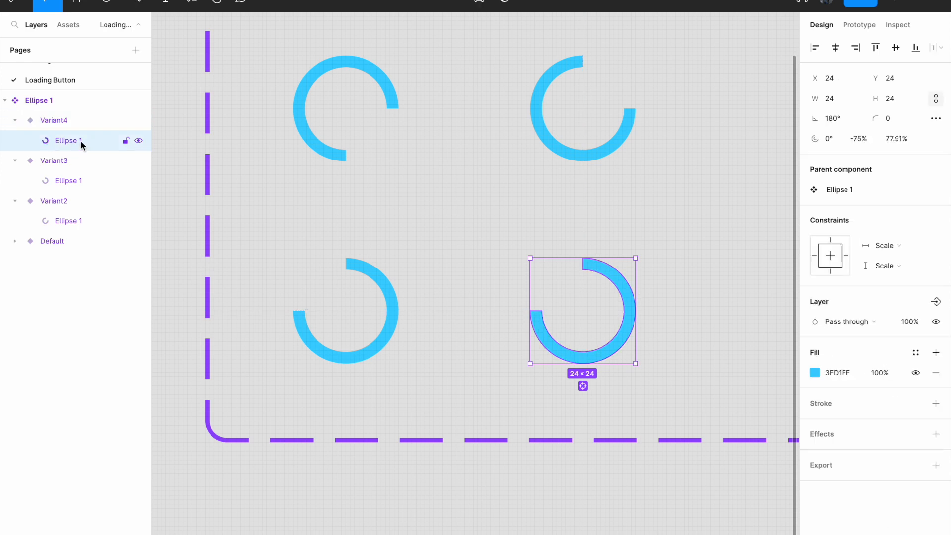
pyautogui.click(843, 123)
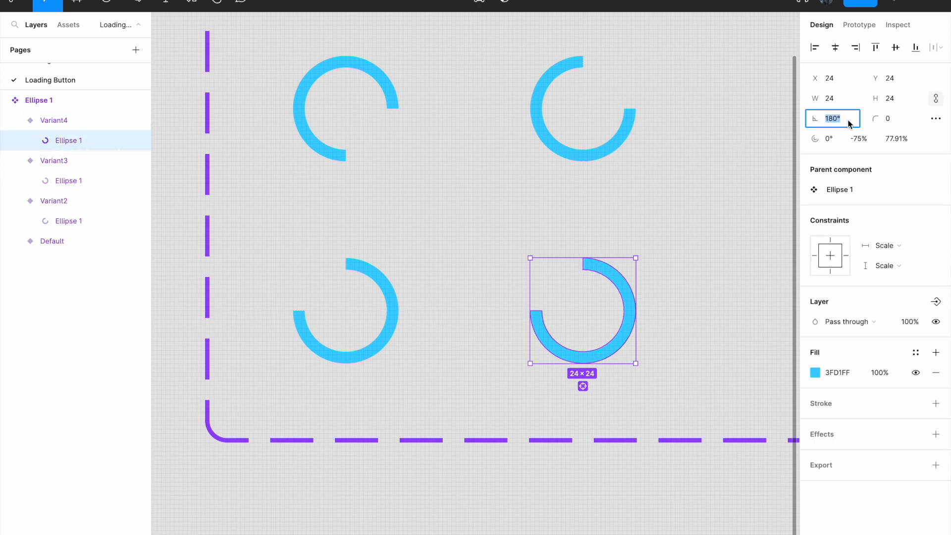
pyautogui.click(849, 124)
pyautogui.press('Return')
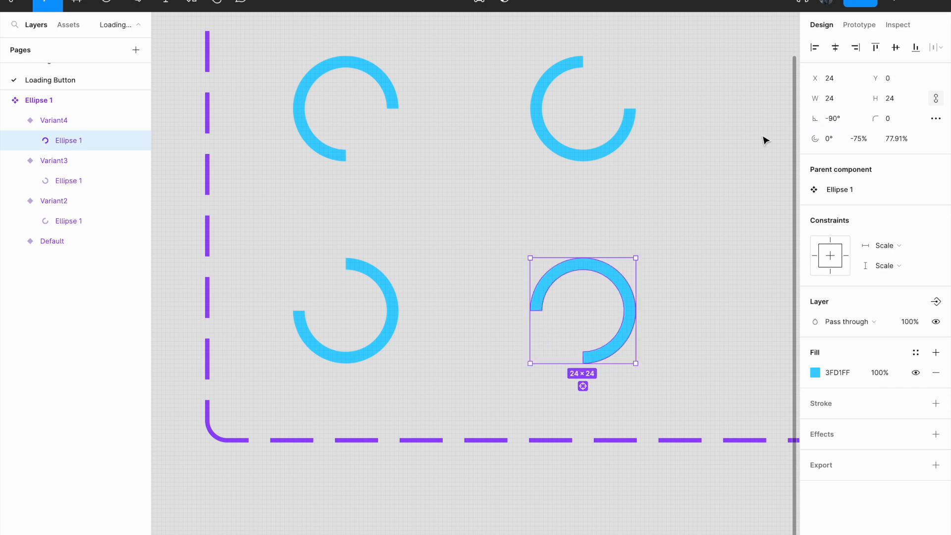
pyautogui.click(507, 481)
# Narrow the component set frame to a width of 120 so it fits around the four rings
pyautogui.scroll(-3, 504, 480)
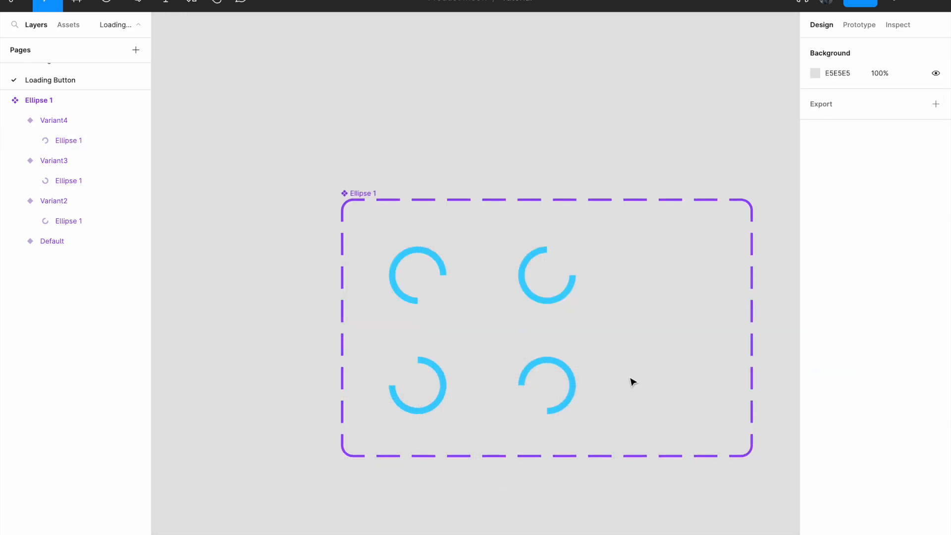
pyautogui.scroll(3, 632, 372)
pyautogui.scroll(-2, 614, 320)
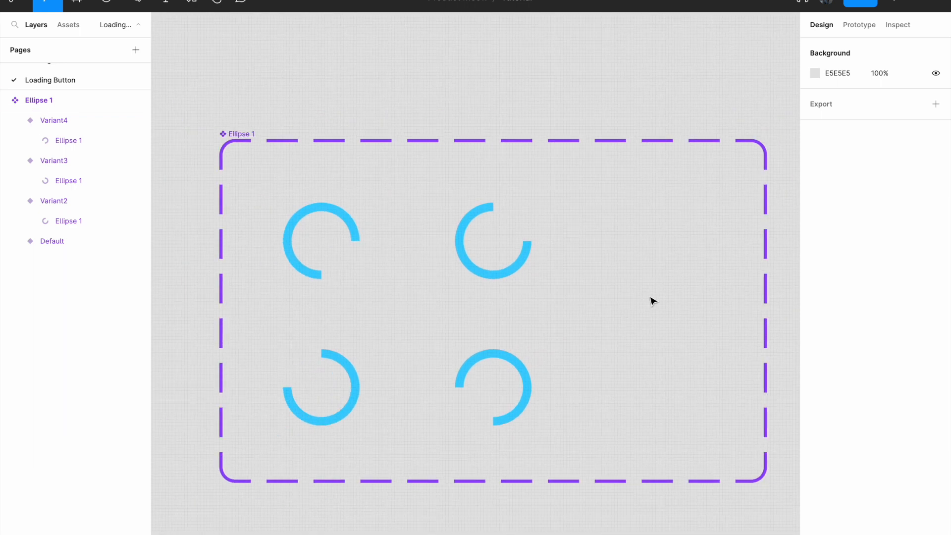
pyautogui.click(767, 276)
pyautogui.moveTo(768, 276); pyautogui.dragTo(601, 277)
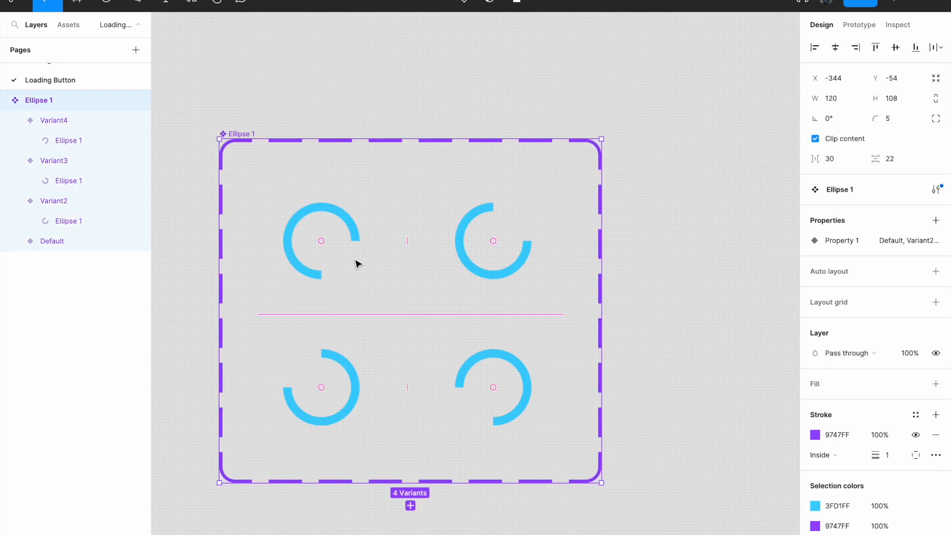
# Add a prototype interaction from the Default variant to Variant2
pyautogui.click(120, 239)
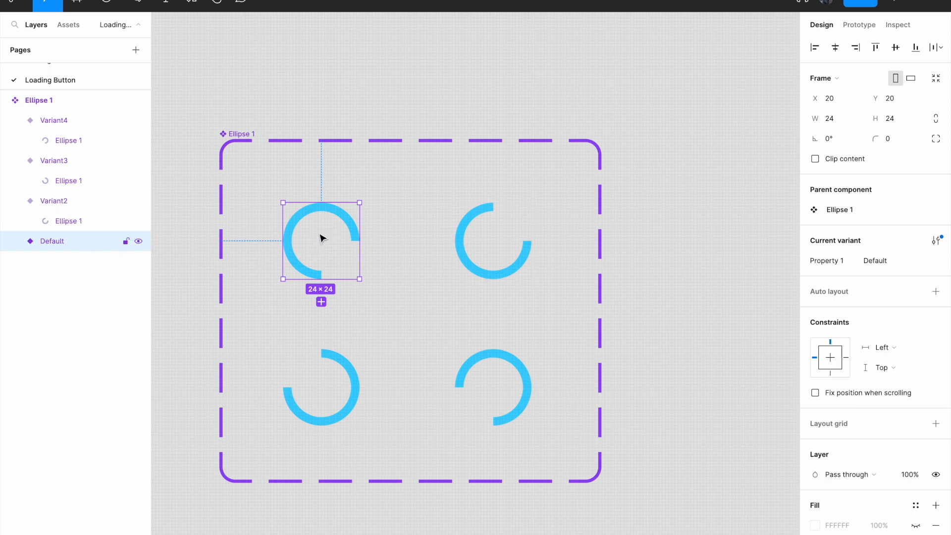
pyautogui.click(871, 25)
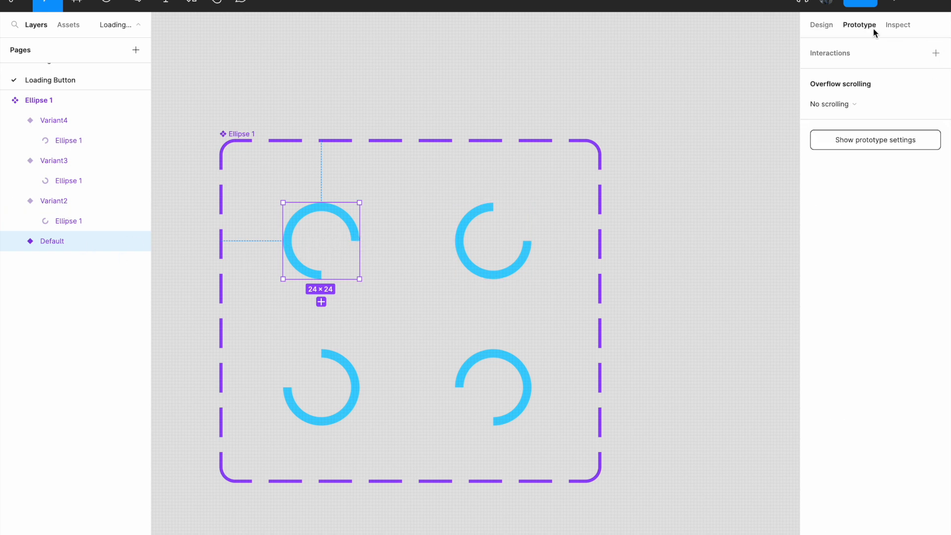
pyautogui.moveTo(360, 241); pyautogui.dragTo(473, 234)
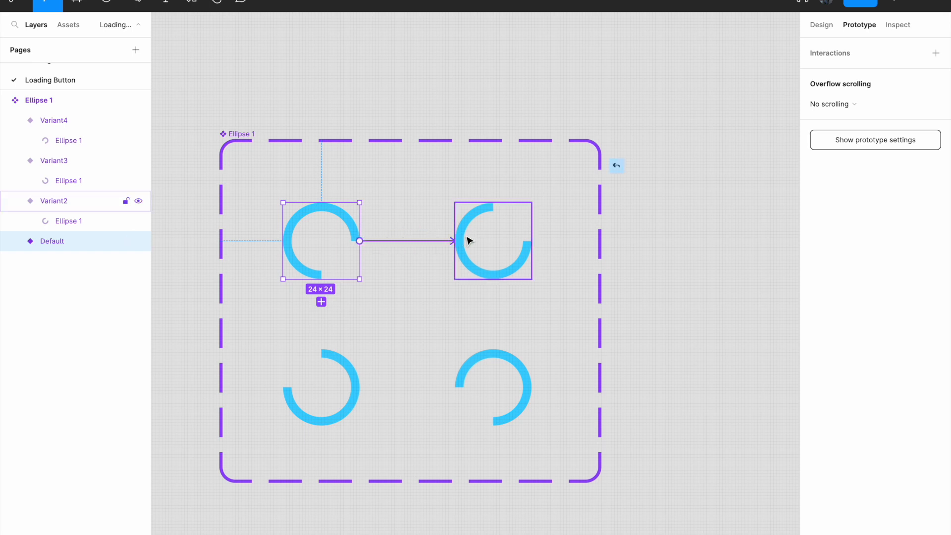
pyautogui.moveTo(484, 236); pyautogui.dragTo(490, 242)
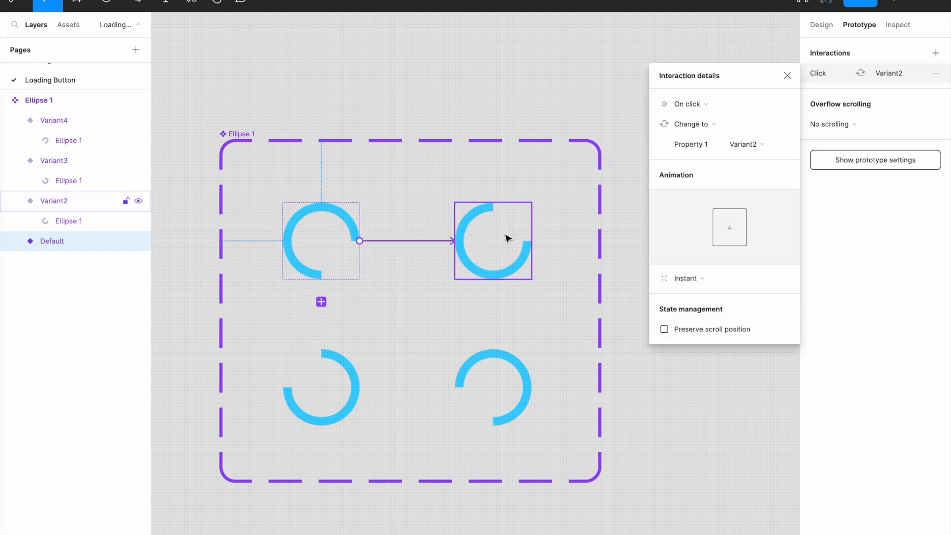
# Set the Default-to-Variant2 interaction's trigger to After delay and its animation to Smart animate
pyautogui.click(710, 107)
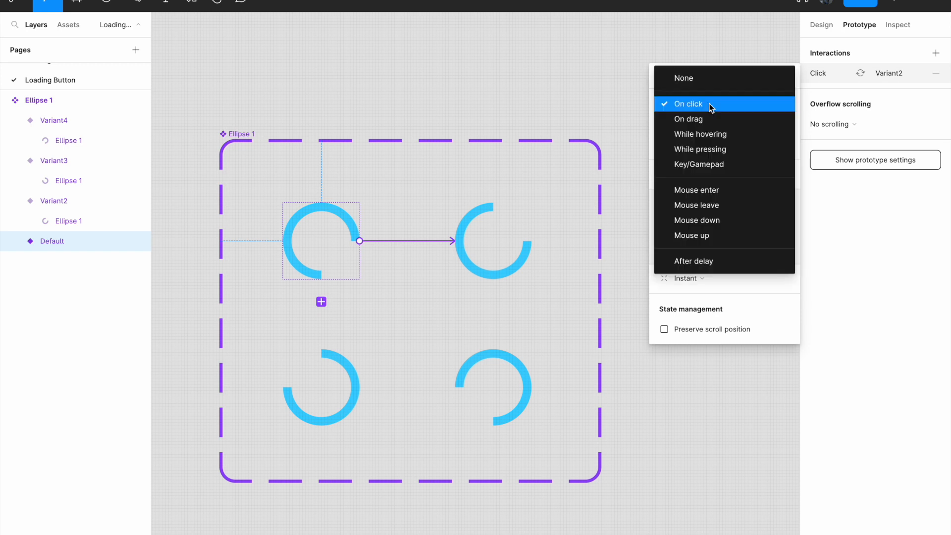
pyautogui.click(695, 260)
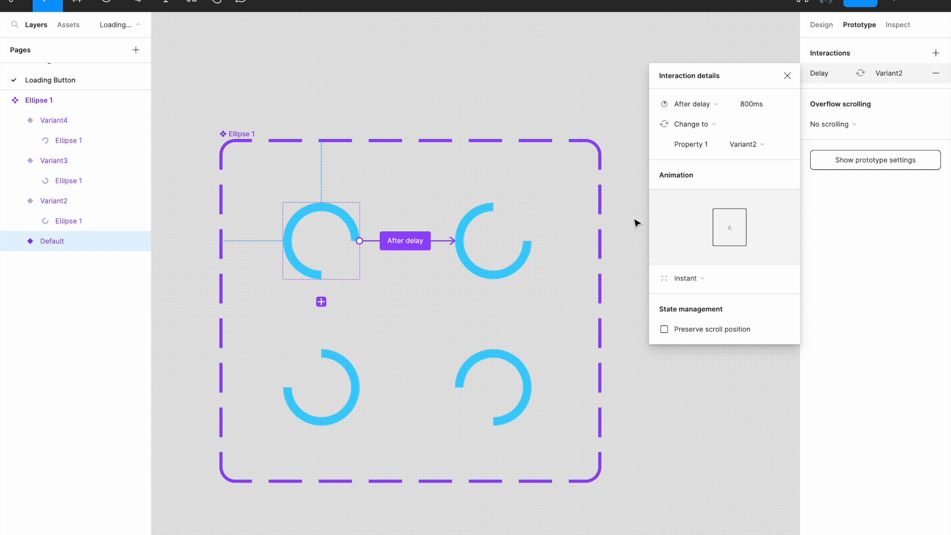
pyautogui.click(699, 279)
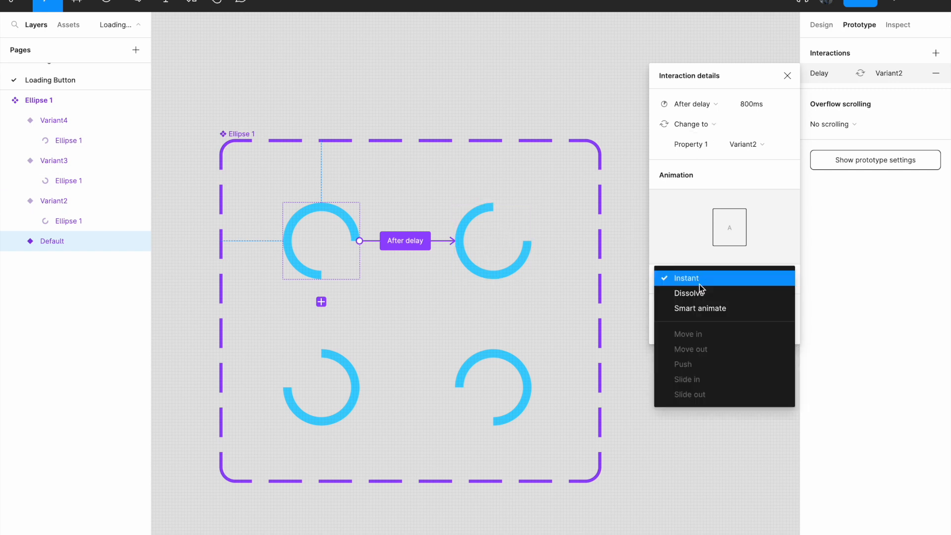
pyautogui.click(707, 308)
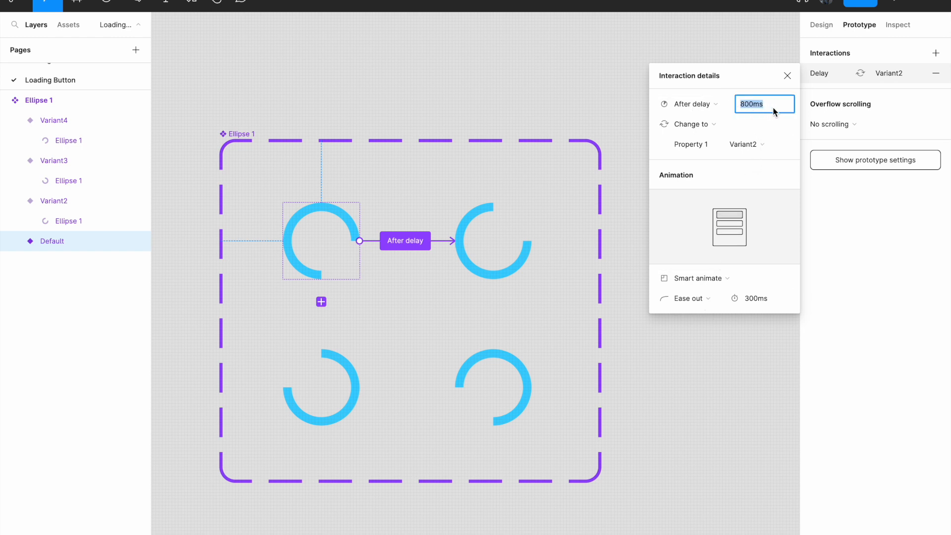
# Set the delay of the Default-to-Variant2 interaction to 1 ms
pyautogui.write('1')
pyautogui.press('Return')
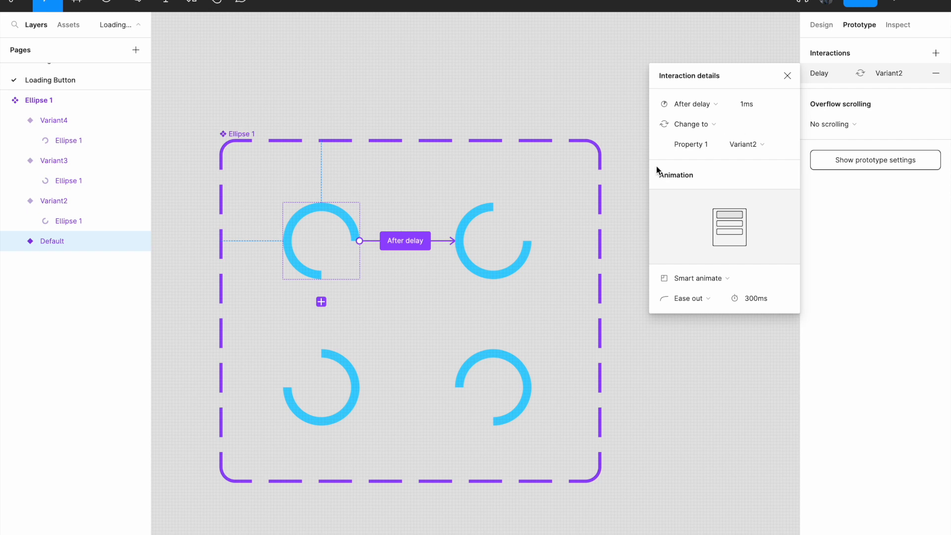
# Add an interaction from Variant2 to Variant3 with an After delay trigger of 1 ms and Smart animate
pyautogui.click(494, 243)
pyautogui.moveTo(532, 241); pyautogui.dragTo(320, 374)
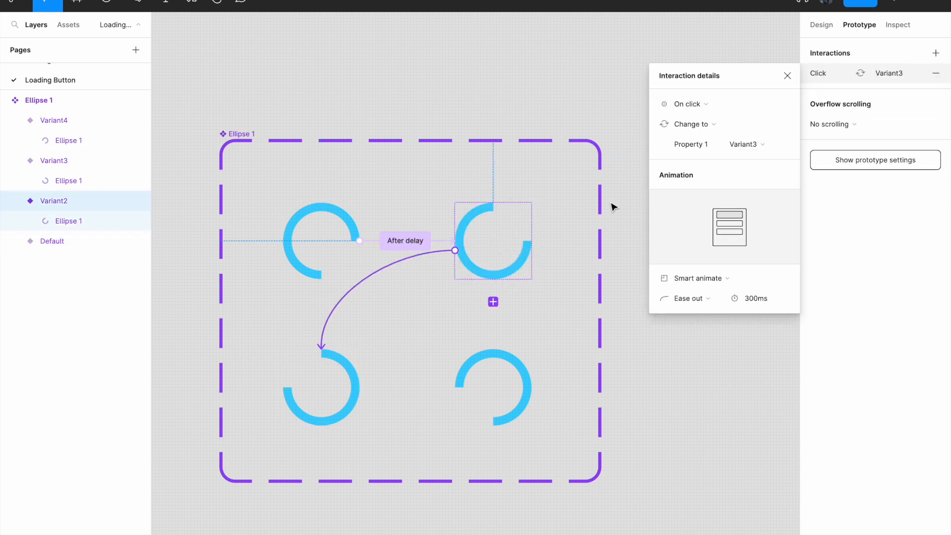
pyautogui.click(714, 105)
pyautogui.click(703, 263)
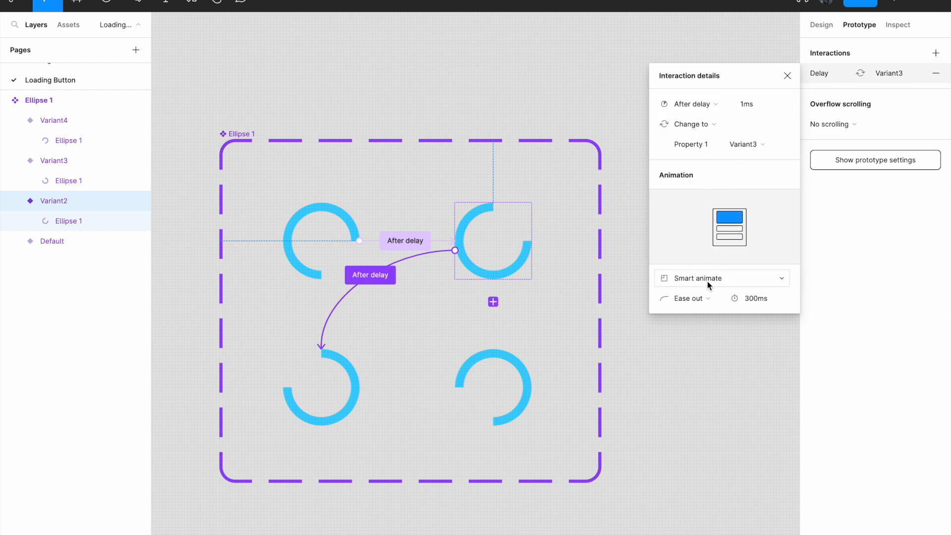
# Add an interaction from Variant3 to Variant4 with an After delay trigger of 1 ms and Smart animate
pyautogui.click(331, 389)
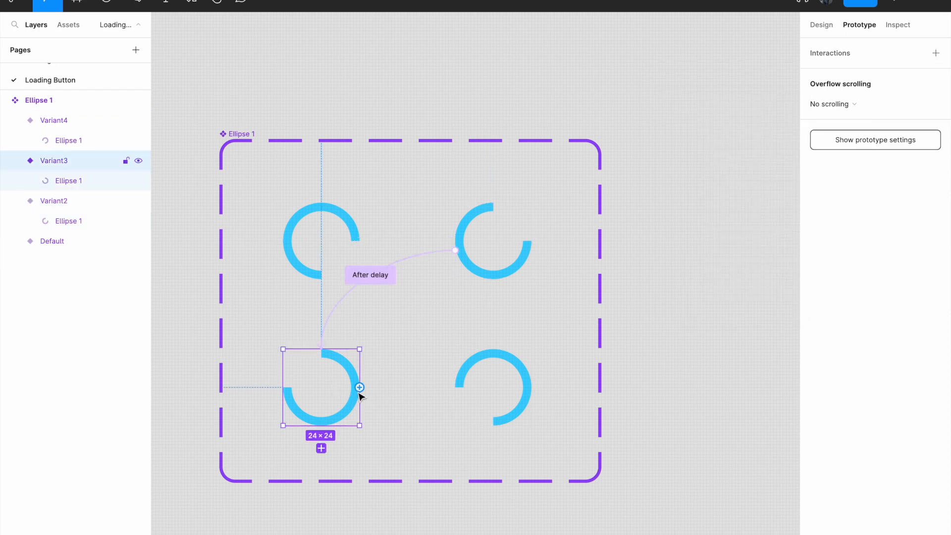
pyautogui.moveTo(363, 388); pyautogui.dragTo(475, 382)
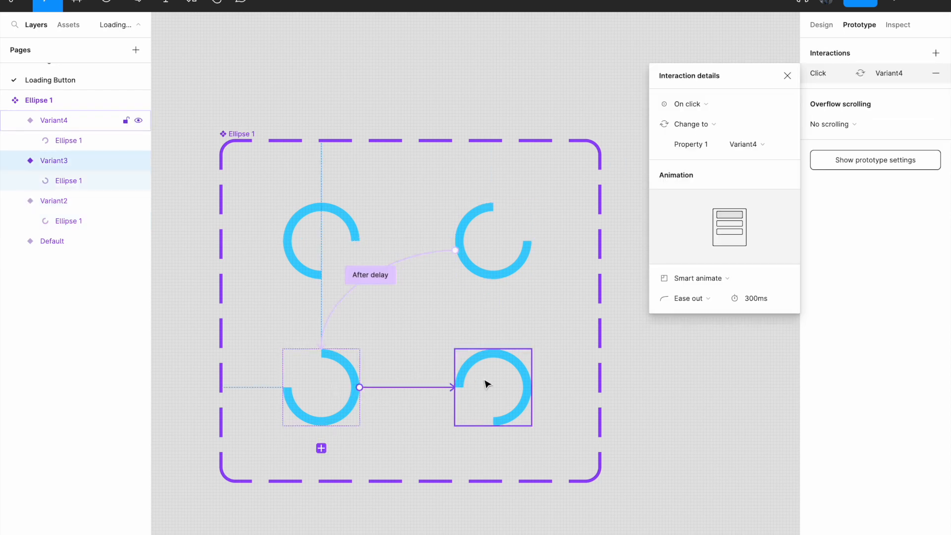
pyautogui.click(708, 105)
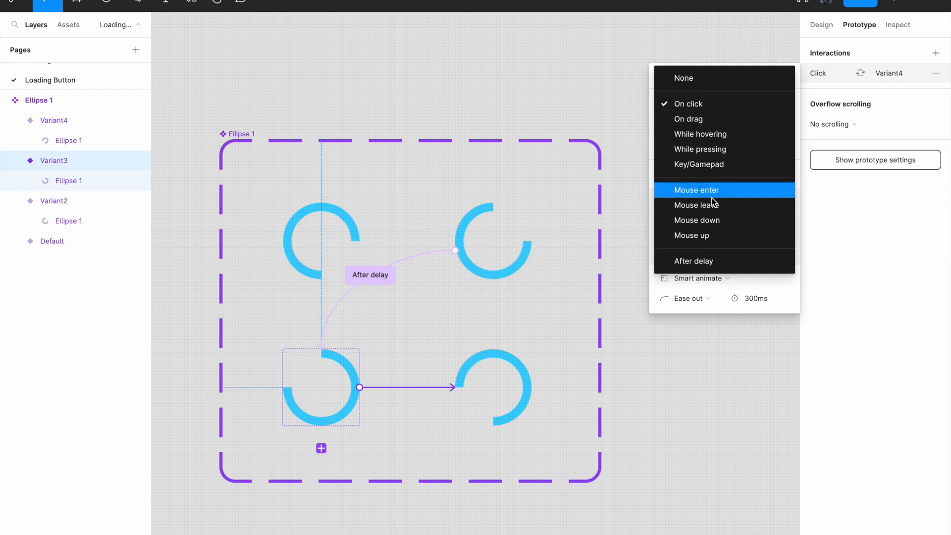
pyautogui.click(711, 259)
pyautogui.click(763, 105)
pyautogui.write('1')
pyautogui.press('Return')
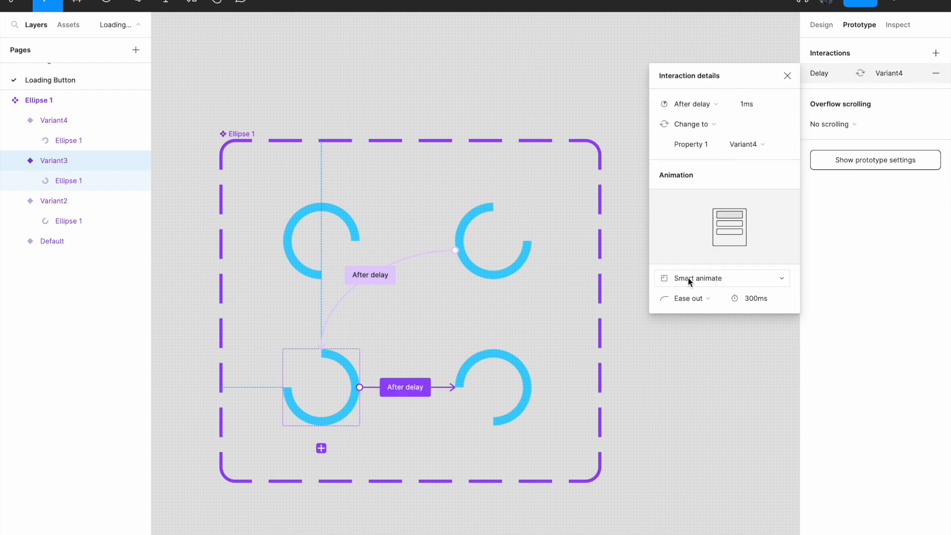
# Close the loop with an interaction from Variant4 to Default, using an After delay trigger of 1 ms and Smart animate
pyautogui.click(500, 379)
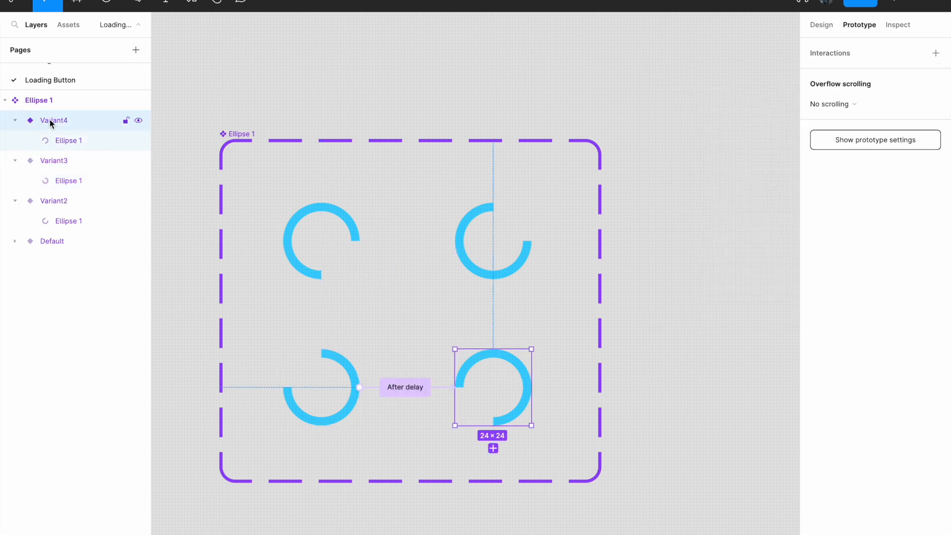
pyautogui.scroll(2, 342, 316)
pyautogui.moveTo(379, 301); pyautogui.dragTo(428, 280)
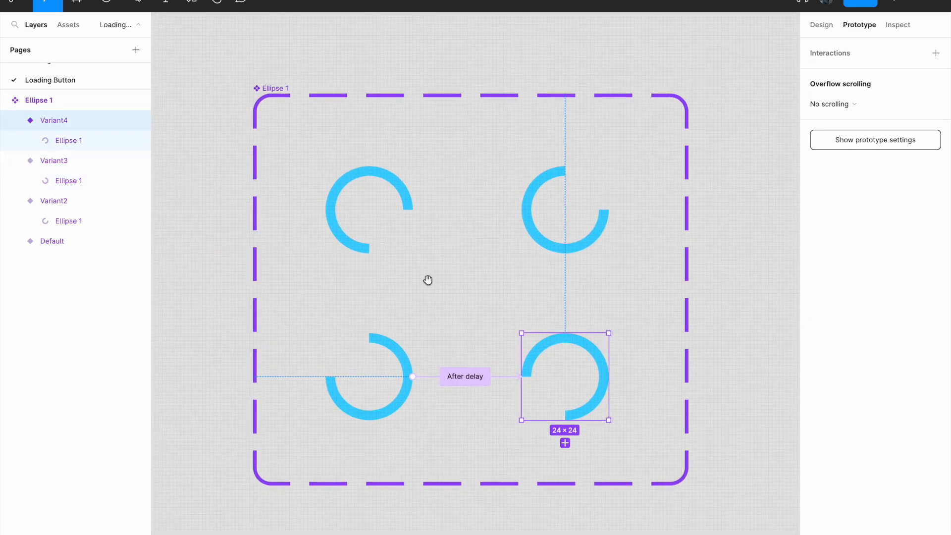
pyautogui.moveTo(609, 377)
pyautogui.moveTo(609, 377); pyautogui.dragTo(401, 213)
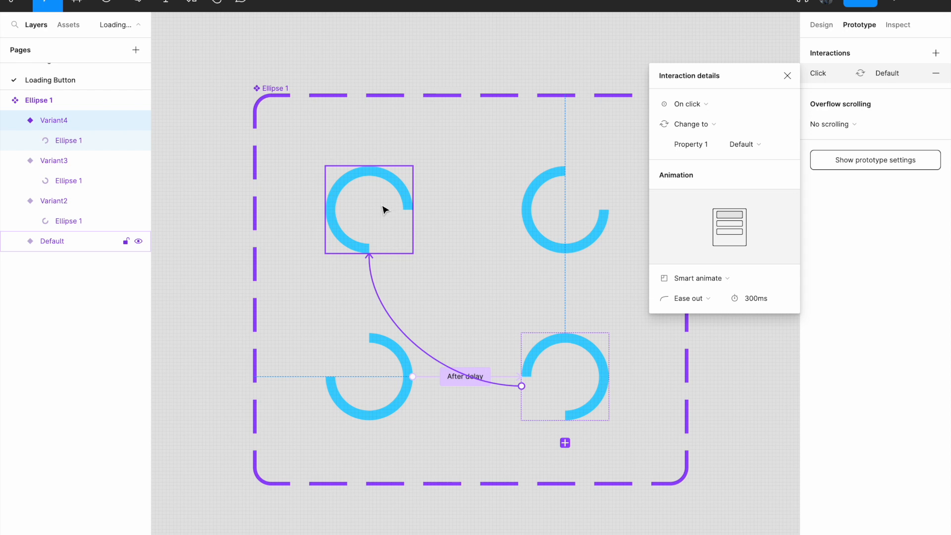
pyautogui.click(714, 105)
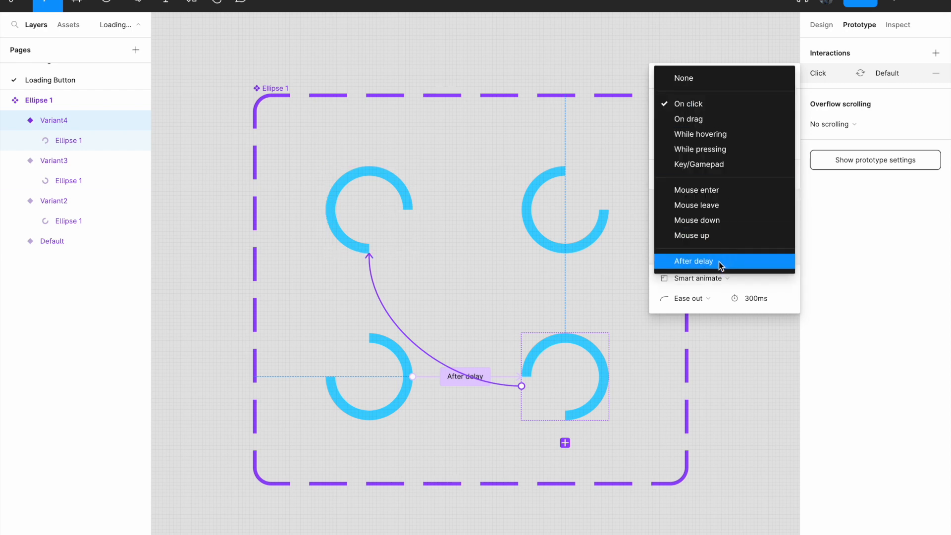
pyautogui.click(719, 261)
pyautogui.click(753, 105)
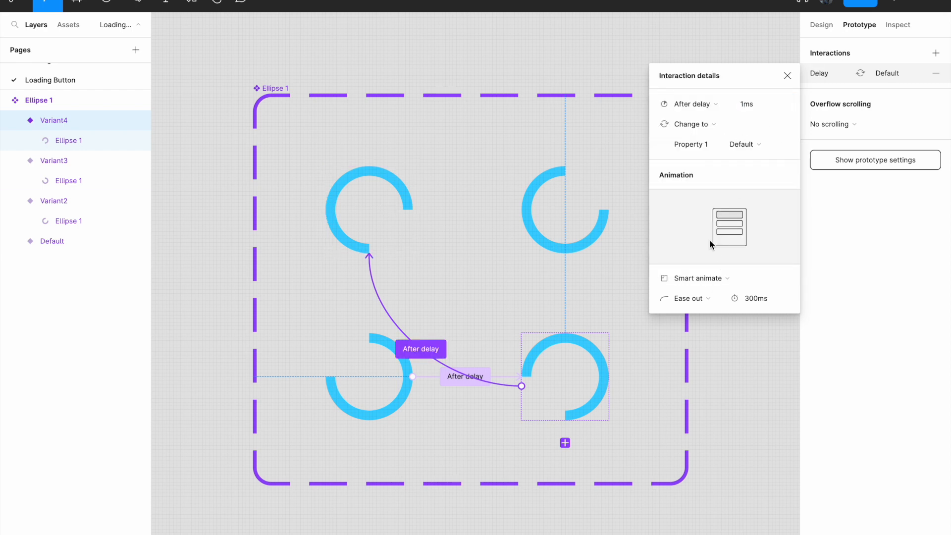
pyautogui.click(734, 387)
# Draw a new frame about 79 × 77 beside the component set, on its right
pyautogui.moveTo(733, 384); pyautogui.dragTo(682, 363)
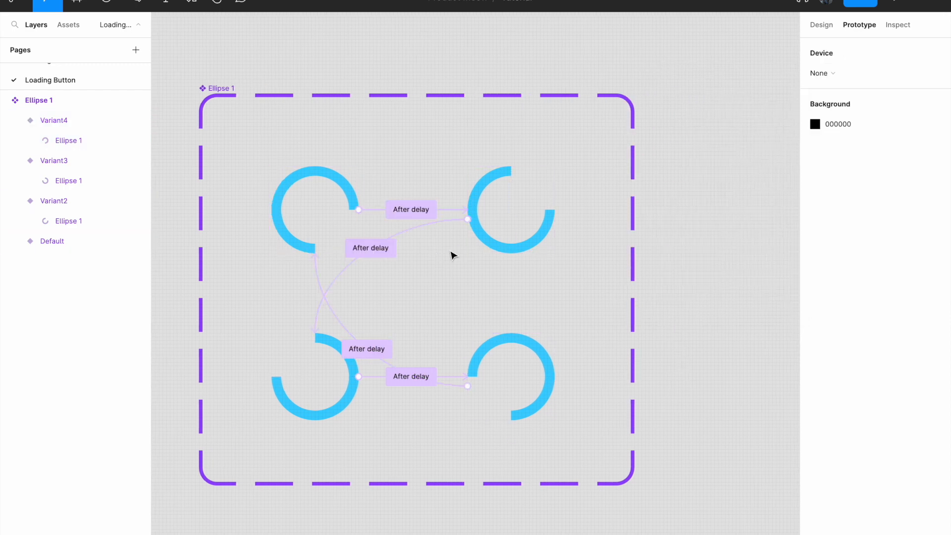
pyautogui.scroll(-5, 540, 273)
pyautogui.hscroll(3, 544, 278)
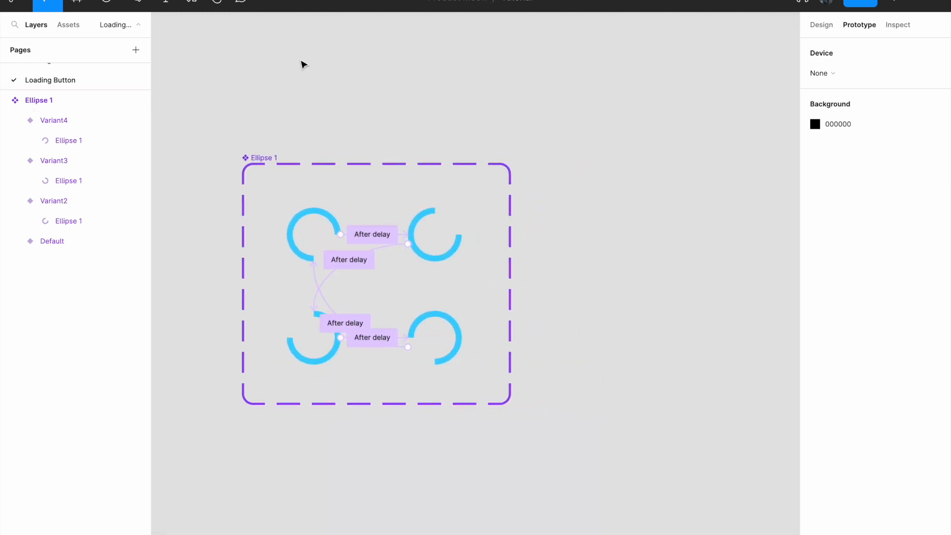
pyautogui.click(78, 4)
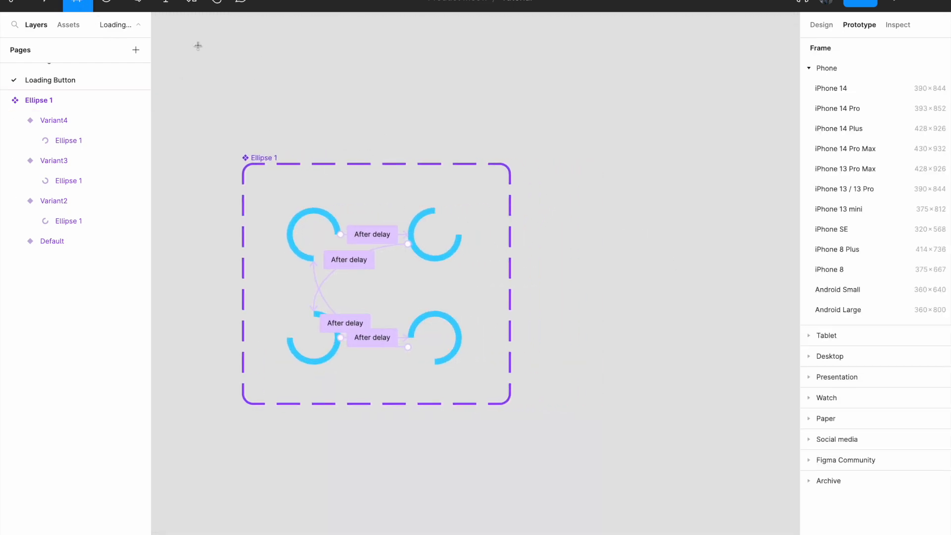
pyautogui.moveTo(547, 195); pyautogui.dragTo(722, 363)
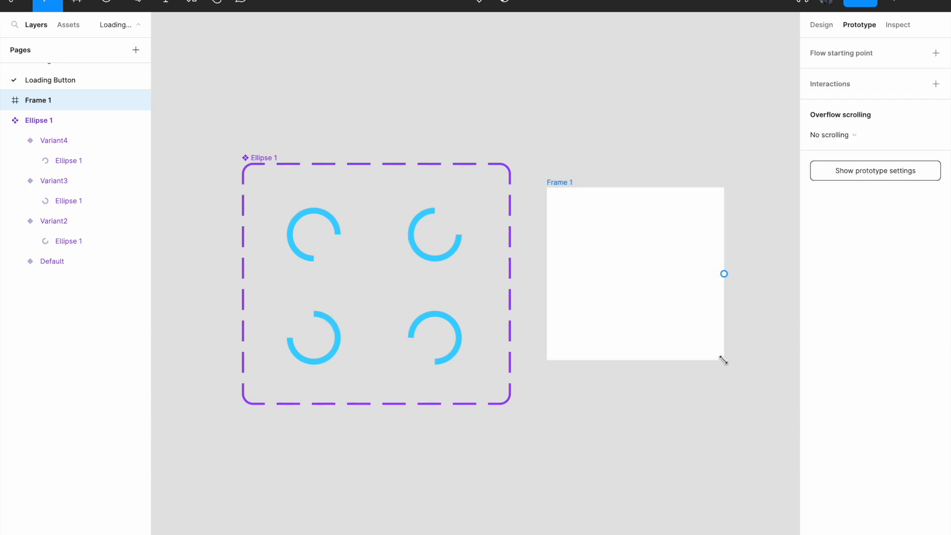
pyautogui.hscroll(4, 594, 157)
pyautogui.hscroll(-2, 519, 156)
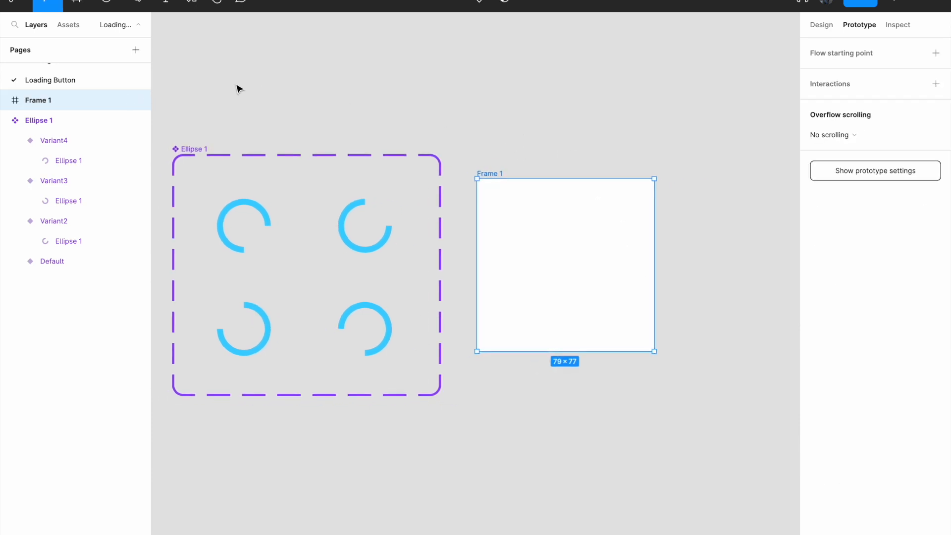
# Rename the Ellipse 1 component set as _Spinner
pyautogui.click(203, 148)
pyautogui.click(206, 133)
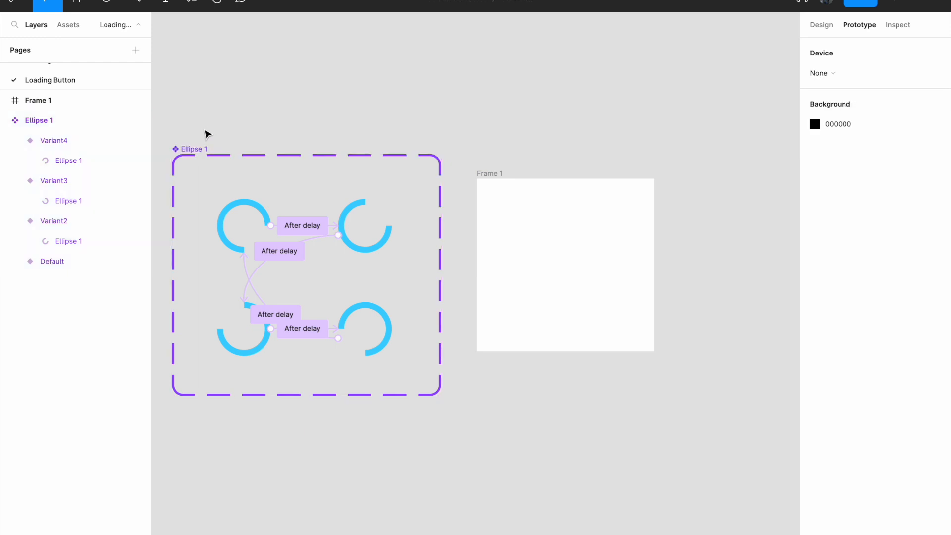
pyautogui.hscroll(-2, 218, 146)
pyautogui.doubleClick(217, 147)
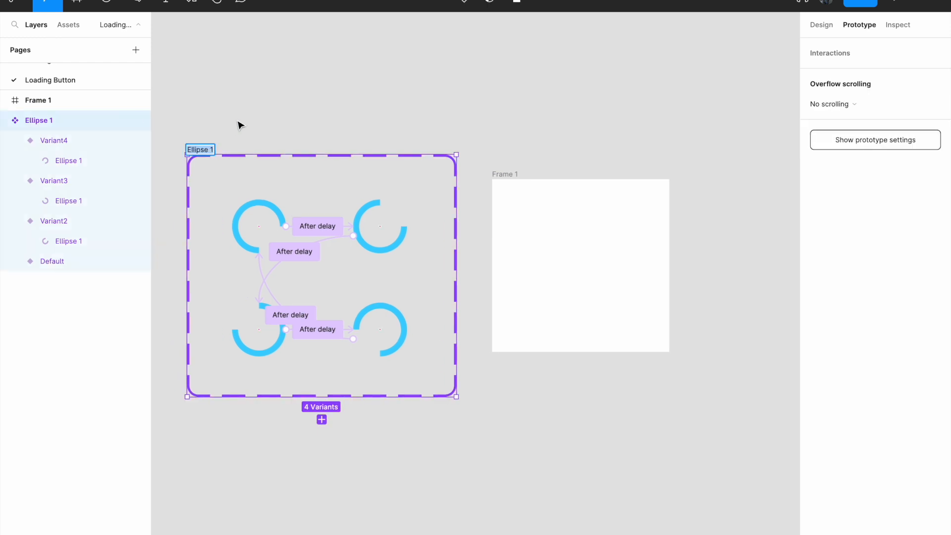
pyautogui.write('S')
pyautogui.write('_')
pyautogui.press('Return')
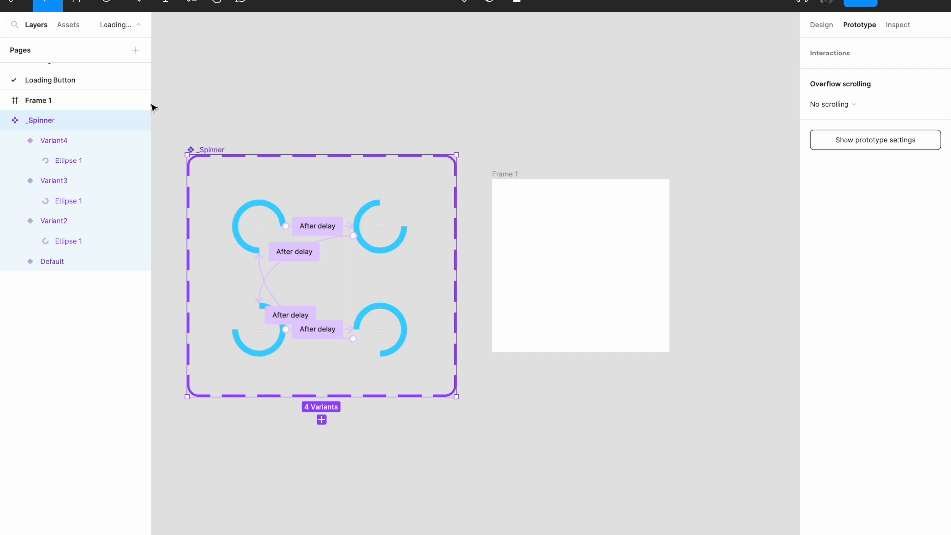
# Search the local assets for Spinner
pyautogui.click(69, 26)
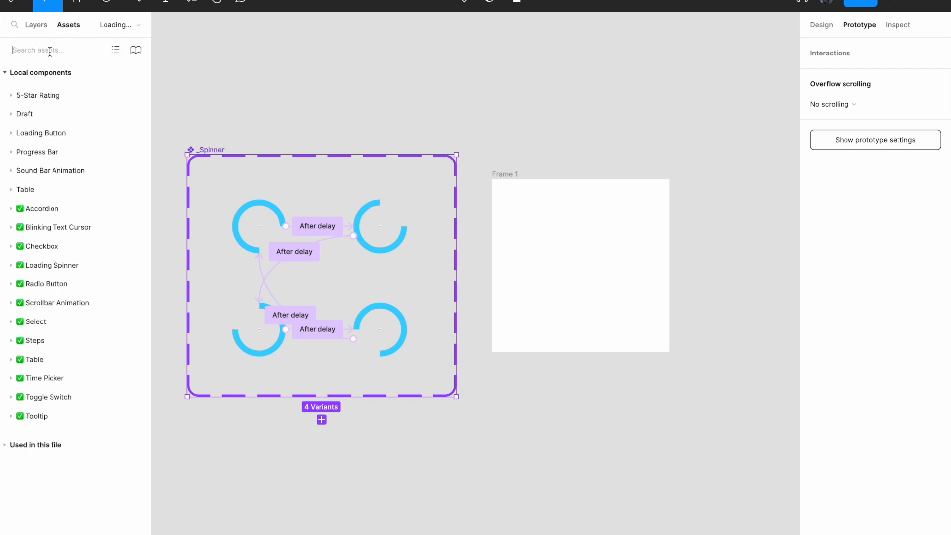
pyautogui.write('Spinner')
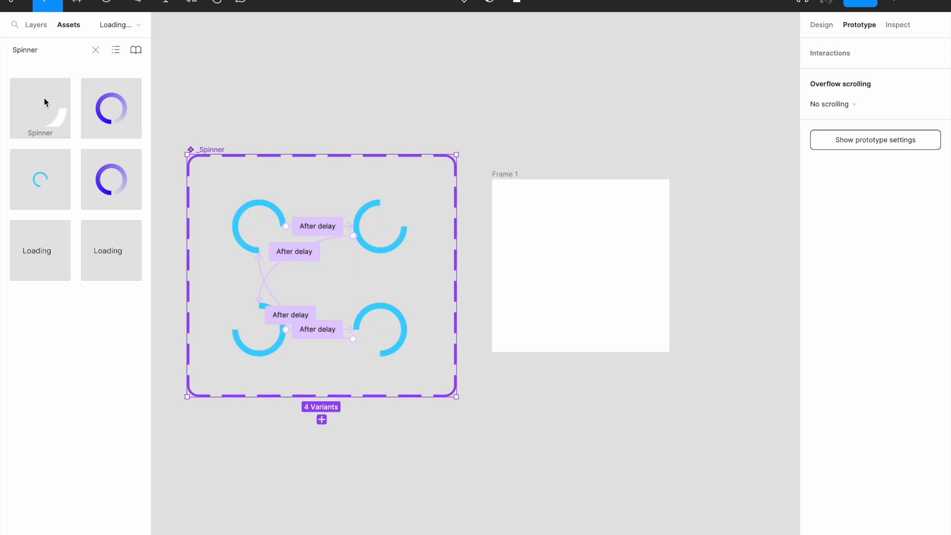
# Rename the component set as _Spinner For Button
pyautogui.click(212, 150)
pyautogui.hotkey('ctrl', 'r')
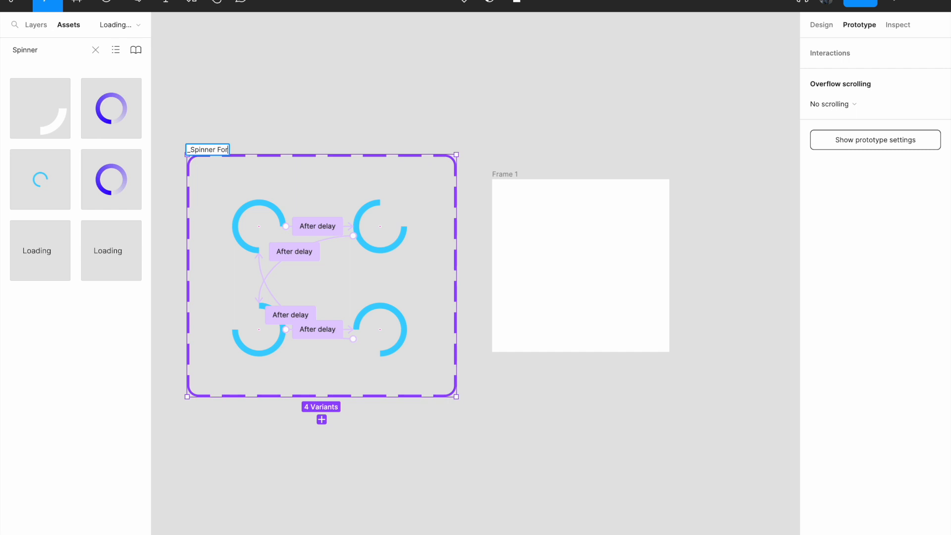
pyautogui.press('Return')
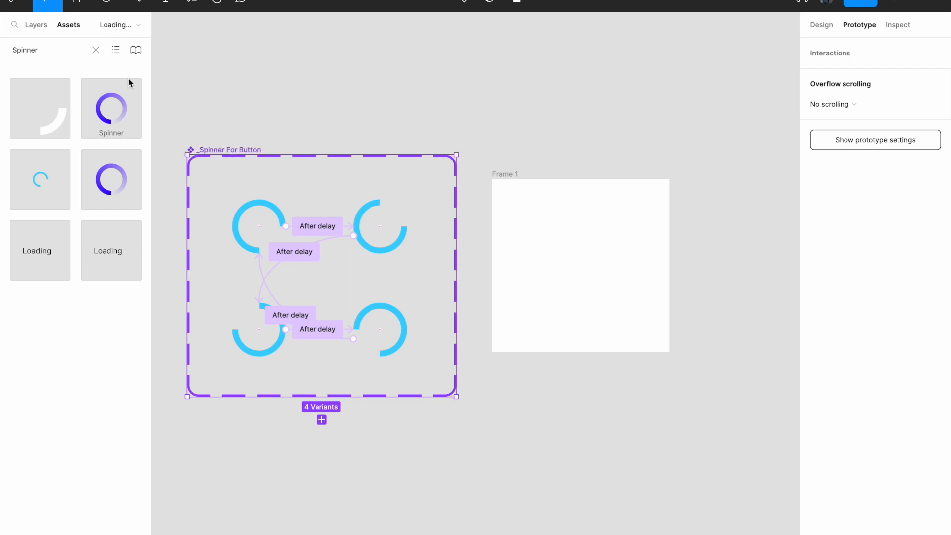
# Search the assets for Spinner For Button and place an instance of it in the centre of Frame 1
pyautogui.doubleClick(68, 48)
pyautogui.press('BackSpace')
pyautogui.write('Sp')
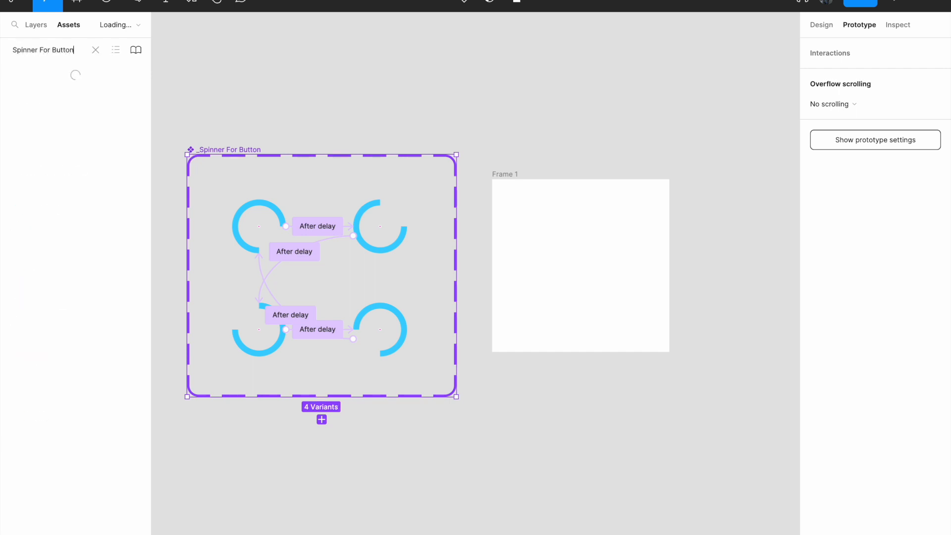
pyautogui.moveTo(40, 108); pyautogui.dragTo(547, 133)
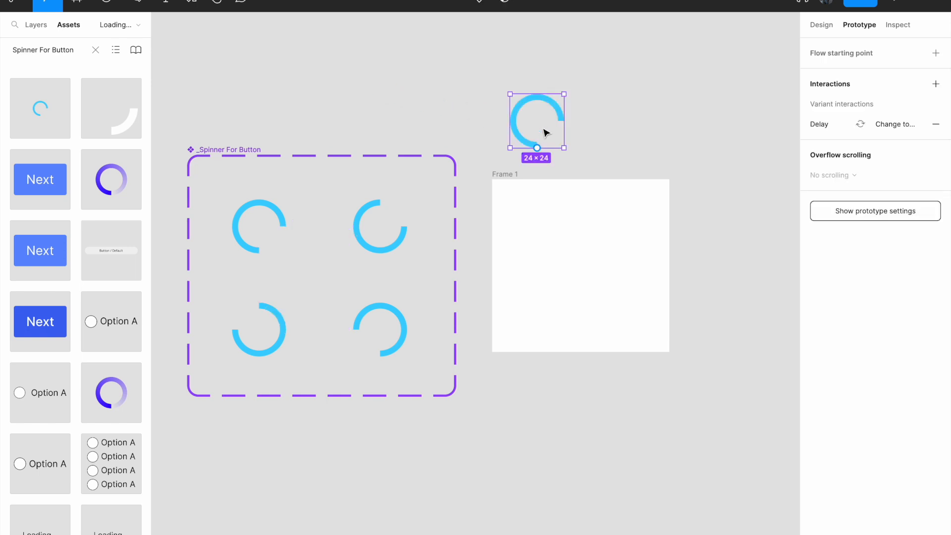
pyautogui.click(35, 24)
pyautogui.moveTo(537, 123); pyautogui.dragTo(581, 267)
# Move Frame 1 farther to the right of the component set and rename it as Showcase
pyautogui.click(537, 168)
pyautogui.click(512, 182)
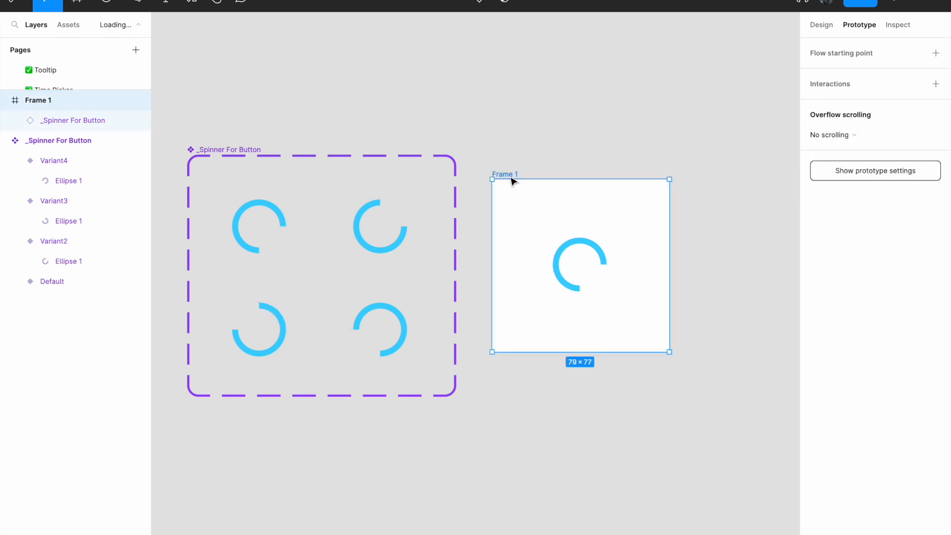
pyautogui.moveTo(545, 204); pyautogui.dragTo(601, 209)
pyautogui.doubleClick(563, 176)
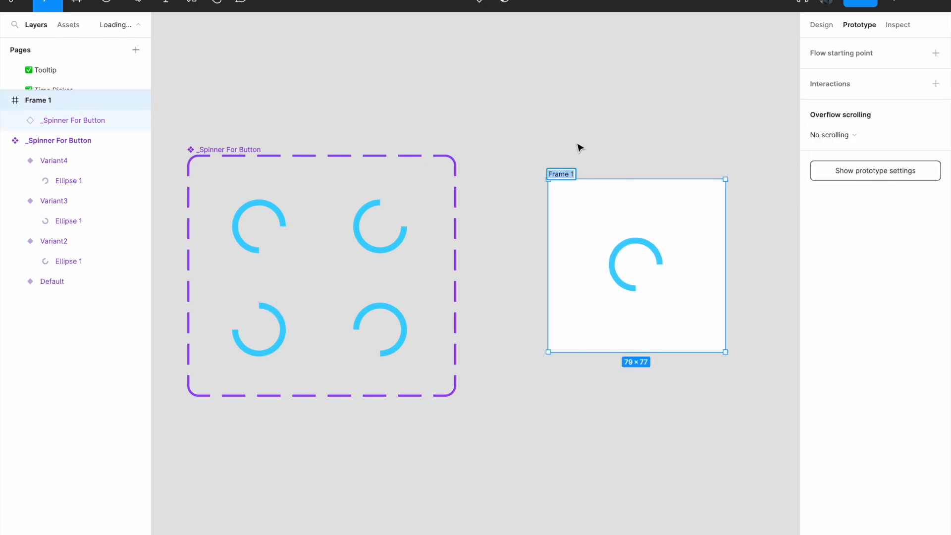
pyautogui.write('Showcase')
pyautogui.press('Return')
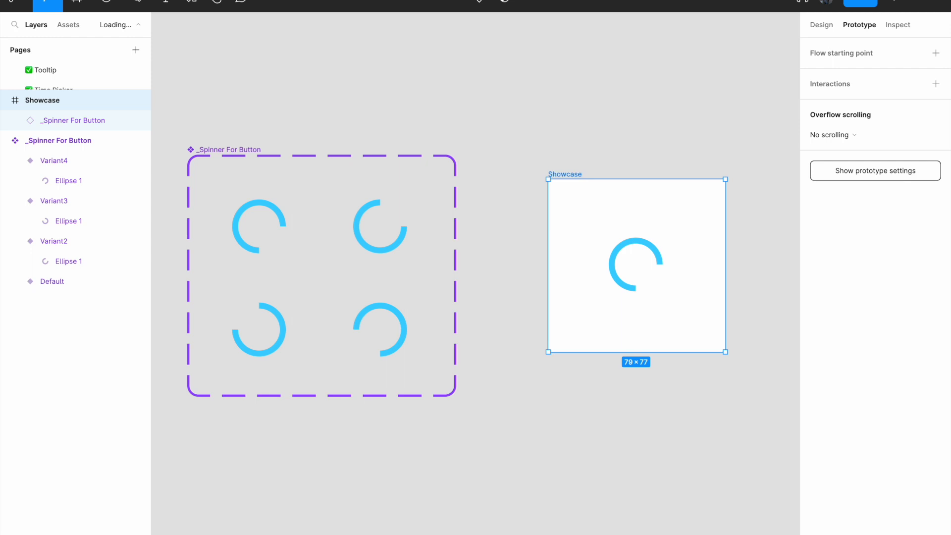
# Add a flow starting point to the Showcase frame and name the flow Showcase
pyautogui.click(839, 55)
pyautogui.doubleClick(522, 186)
pyautogui.write('Showcase')
pyautogui.press('Return')
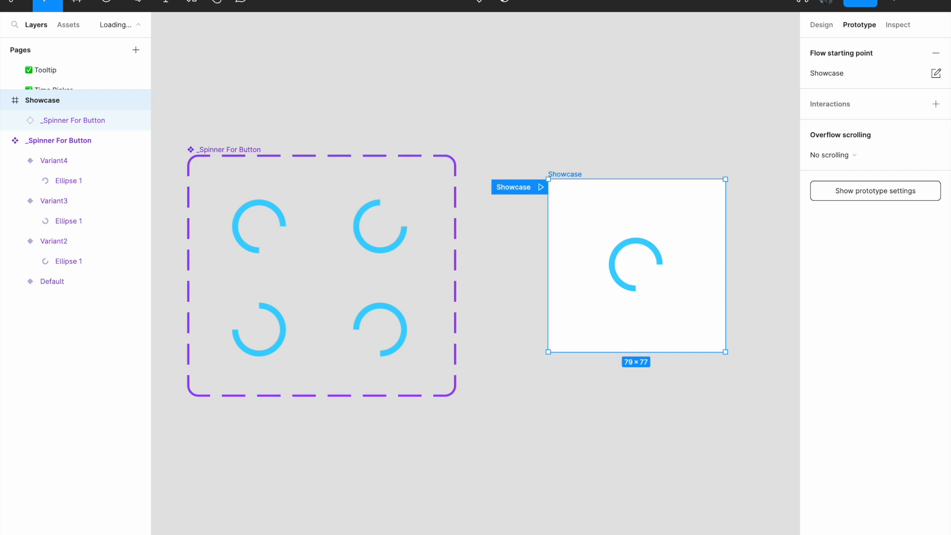
# Play the Showcase flow, enlarge the preview to check the spinner animation, and return to the design file
pyautogui.click(541, 187)
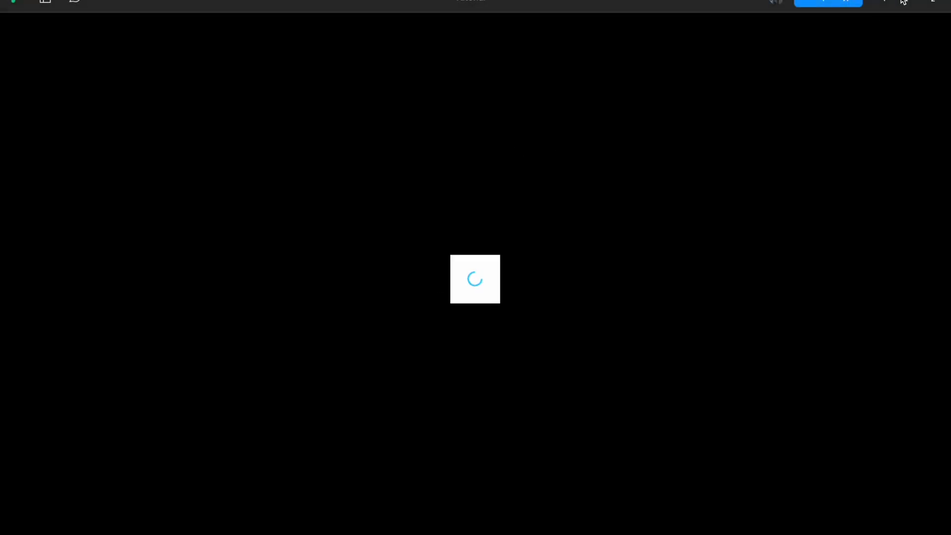
pyautogui.click(906, 4)
pyautogui.click(881, 72)
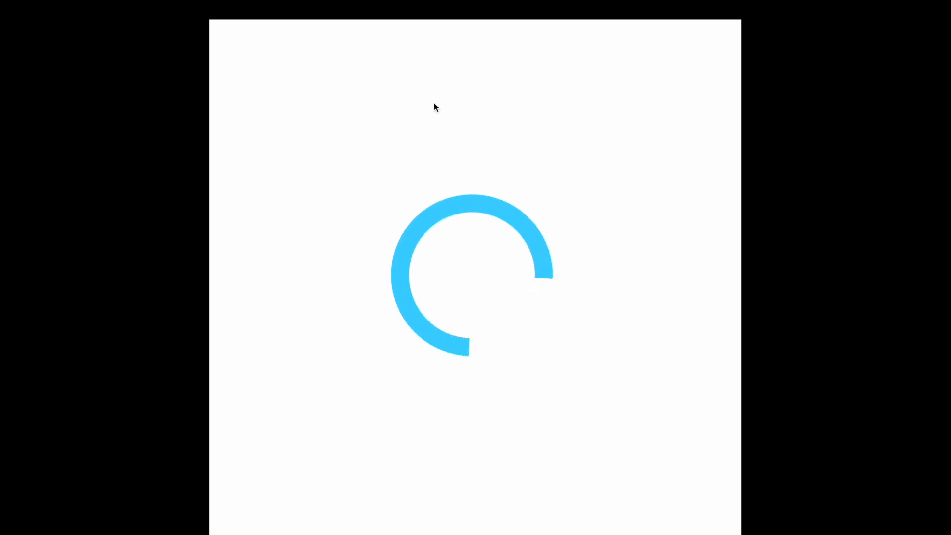
pyautogui.moveTo(223, 2)
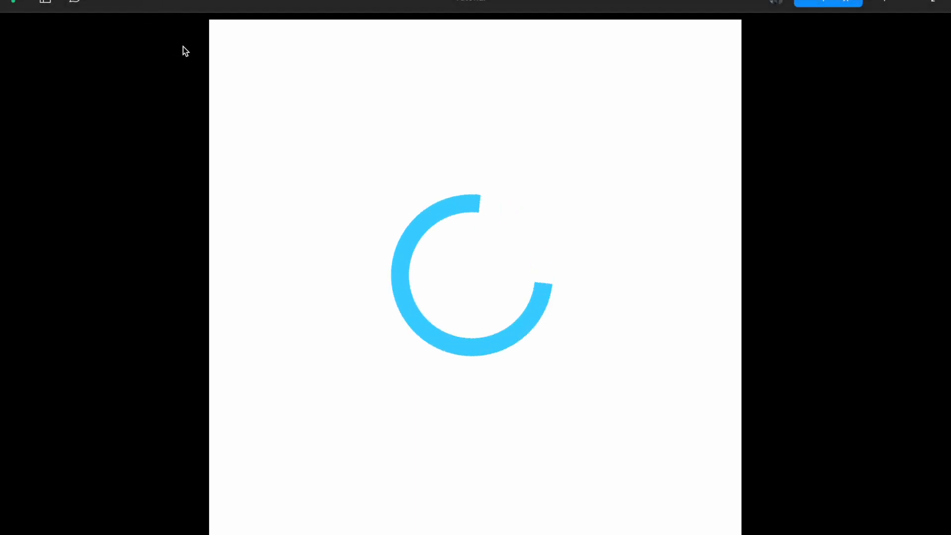
pyautogui.press('super+w')
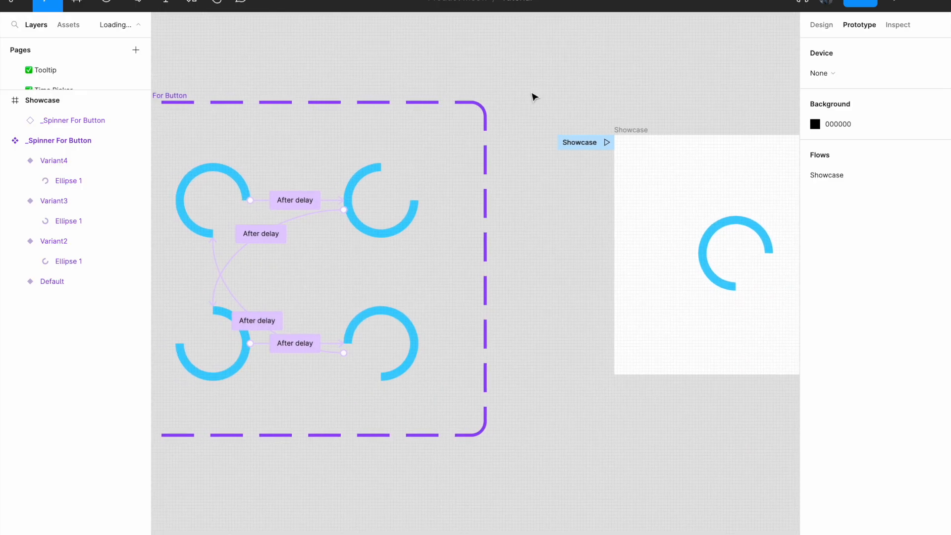
pyautogui.moveTo(544, 101); pyautogui.dragTo(540, 73)
pyautogui.scroll(-2, 545, 85)
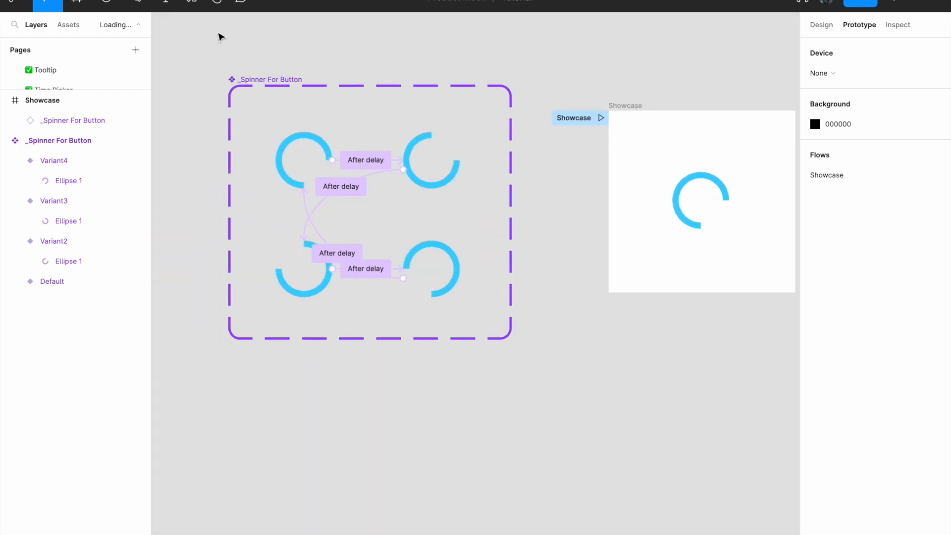
# Widen the Showcase frame to 165 × 77, leaving room beside the spinner for a text label
pyautogui.hscroll(5, 599, 77)
pyautogui.click(495, 187)
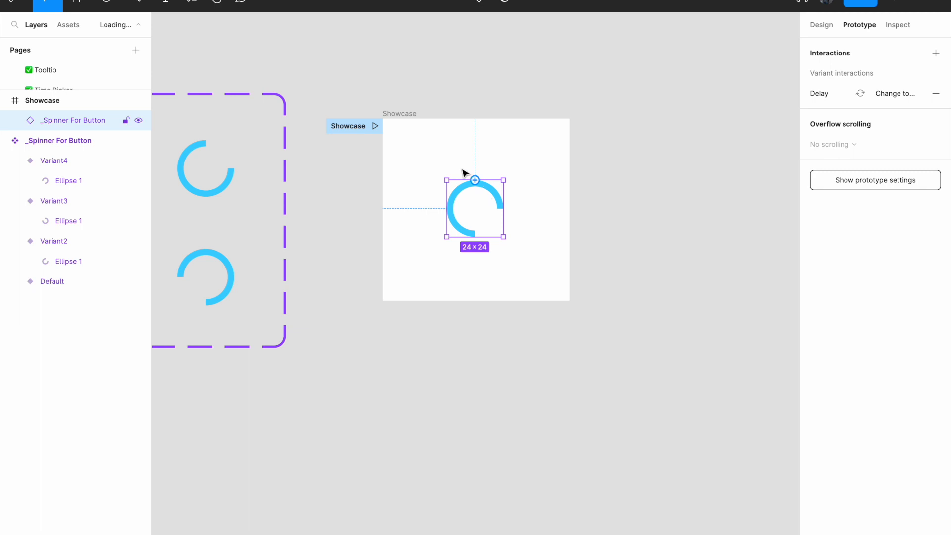
pyautogui.click(406, 119)
pyautogui.moveTo(579, 192); pyautogui.dragTo(782, 192)
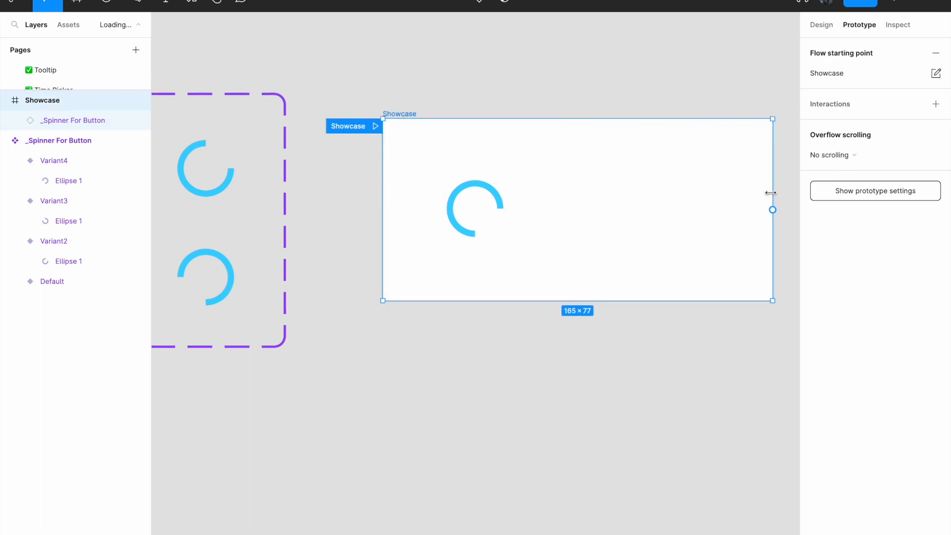
pyautogui.press('Escape')
# Add a text layer reading Sending beside the spinner in the Showcase frame
pyautogui.click(168, 4)
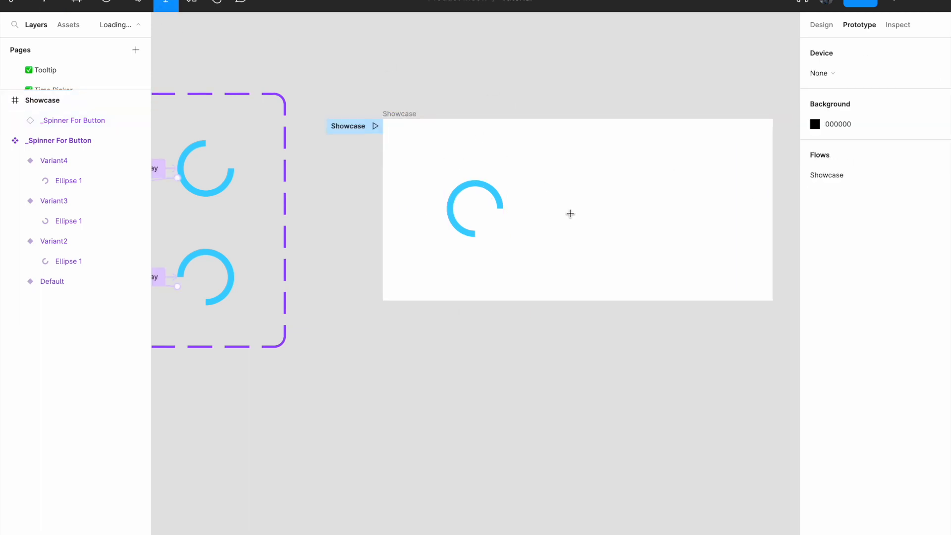
pyautogui.click(543, 205)
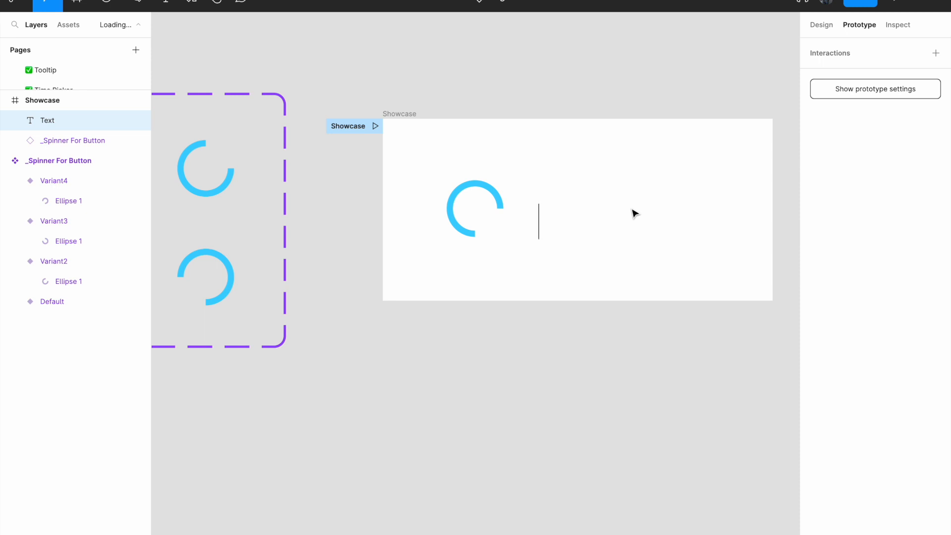
pyautogui.write('Send')
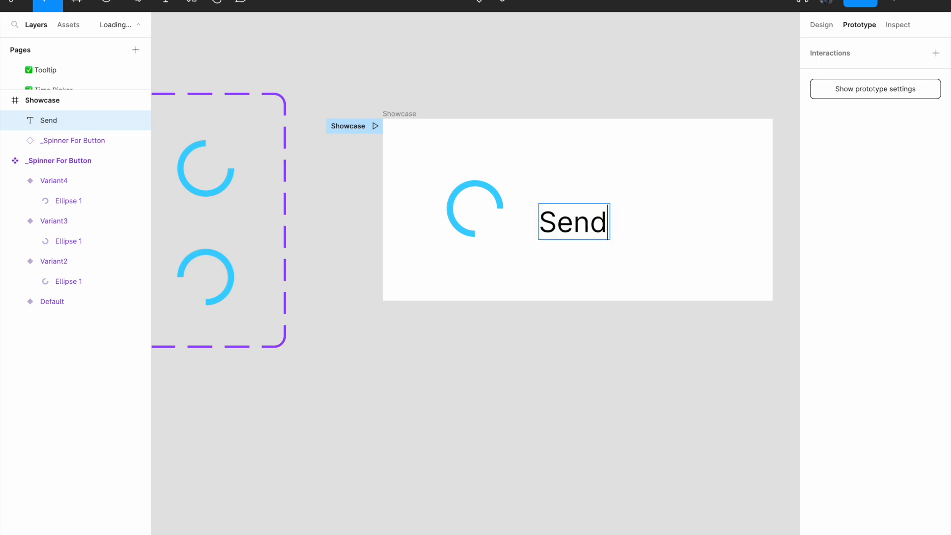
pyautogui.write('ing')
pyautogui.press('Escape')
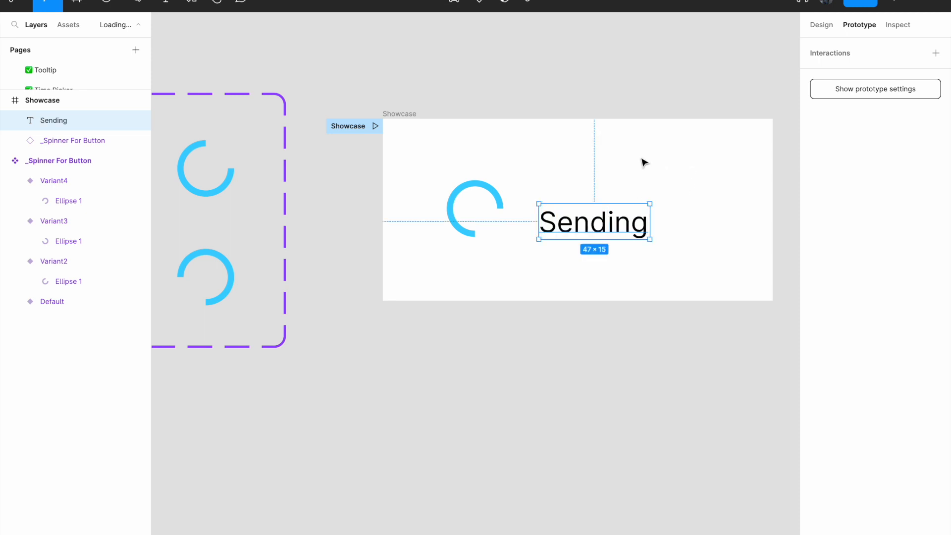
# Set the Sending text's size to 24, align it beside the spinner at X 63, Y 24, and widen the Showcase frame to 193
pyautogui.moveTo(613, 227)
pyautogui.mouseDown()
pyautogui.moveTo(615, 207)
pyautogui.moveTo(625, 216)
pyautogui.mouseUp()
pyautogui.click(821, 24)
pyautogui.click(910, 342)
pyautogui.write('24')
pyautogui.press('Return')
pyautogui.moveTo(638, 237); pyautogui.dragTo(546, 210)
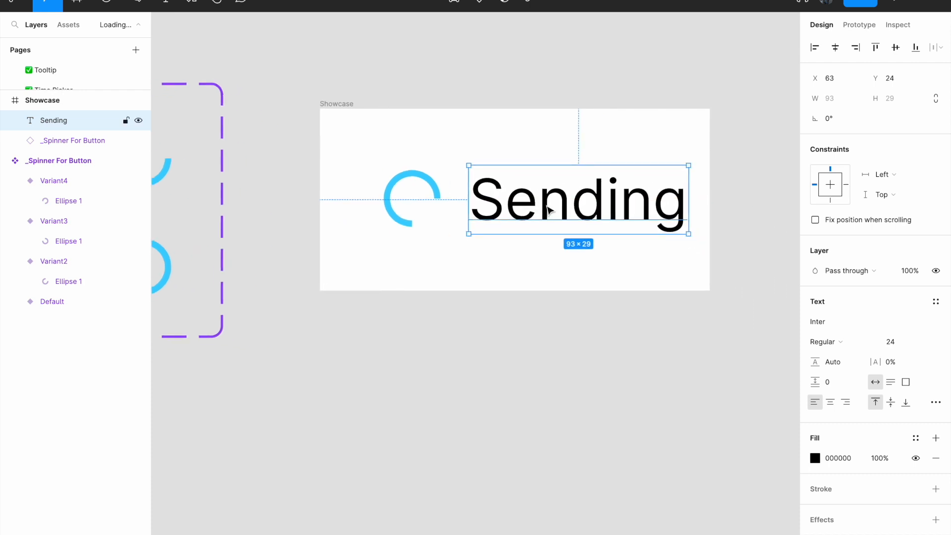
pyautogui.click(607, 144)
pyautogui.moveTo(708, 166); pyautogui.dragTo(776, 165)
pyautogui.click(570, 206)
pyautogui.keyDown('shift'); pyautogui.click(418, 200); pyautogui.keyUp('shift')
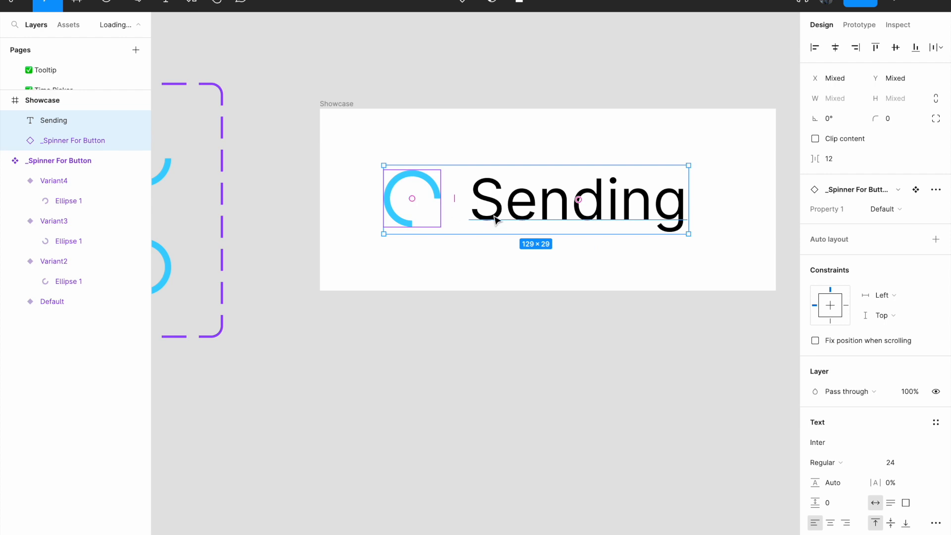
pyautogui.hotkey('shift', 'a')
pyautogui.click(446, 151)
pyautogui.hotkey('ctrl', 'z')
pyautogui.hotkey('ctrl', 'z')
pyautogui.click(466, 158)
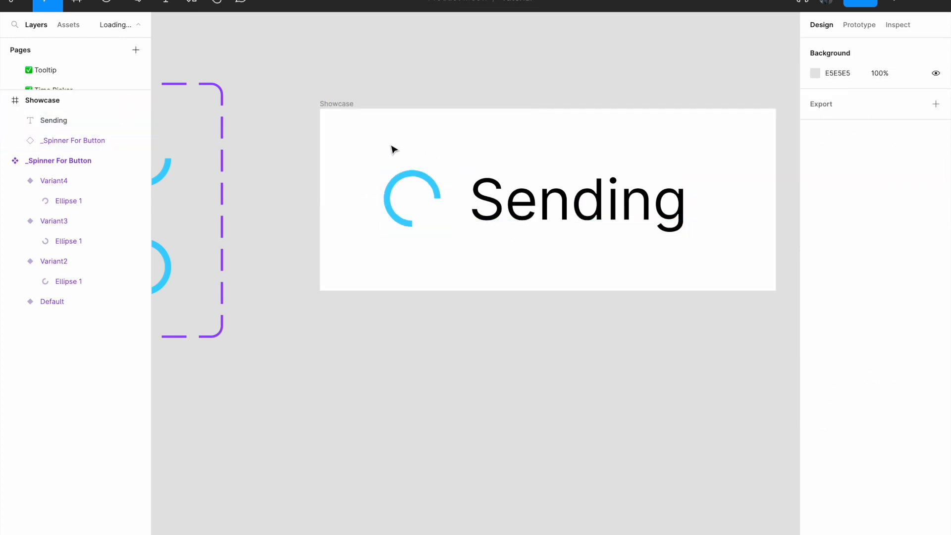
# Wrap the spinner instance and the Sending text together in a horizontal auto layout frame
pyautogui.click(415, 189)
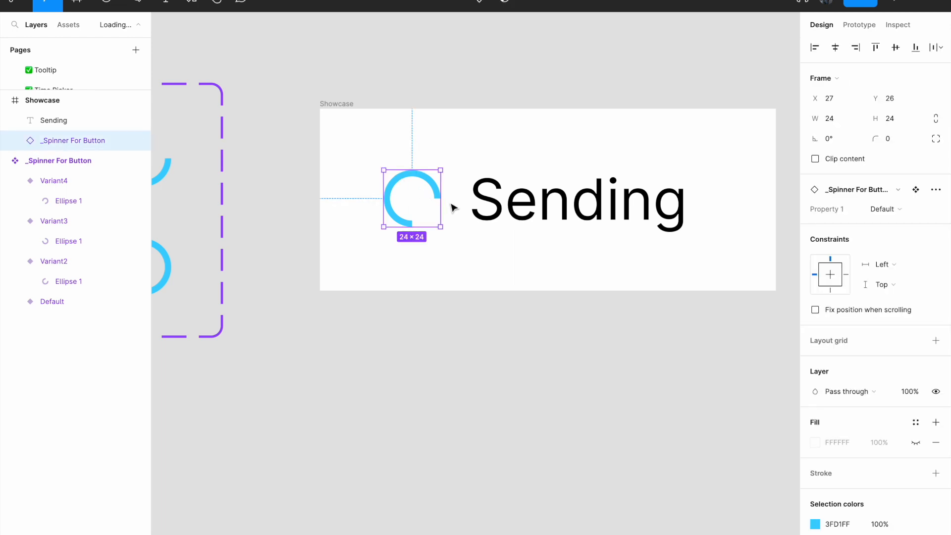
pyautogui.keyDown('shift'); pyautogui.click(539, 205); pyautogui.keyUp('shift')
pyautogui.rightClick(568, 206)
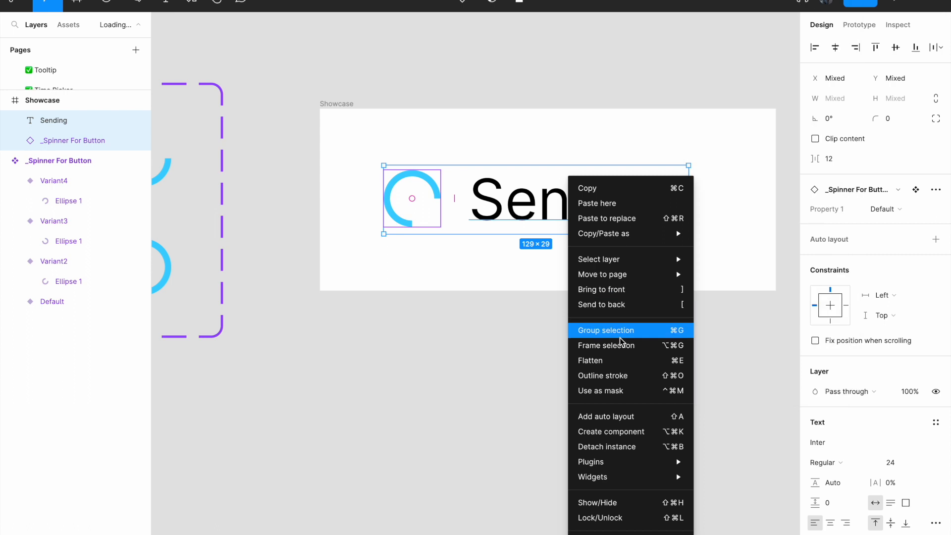
pyautogui.click(635, 421)
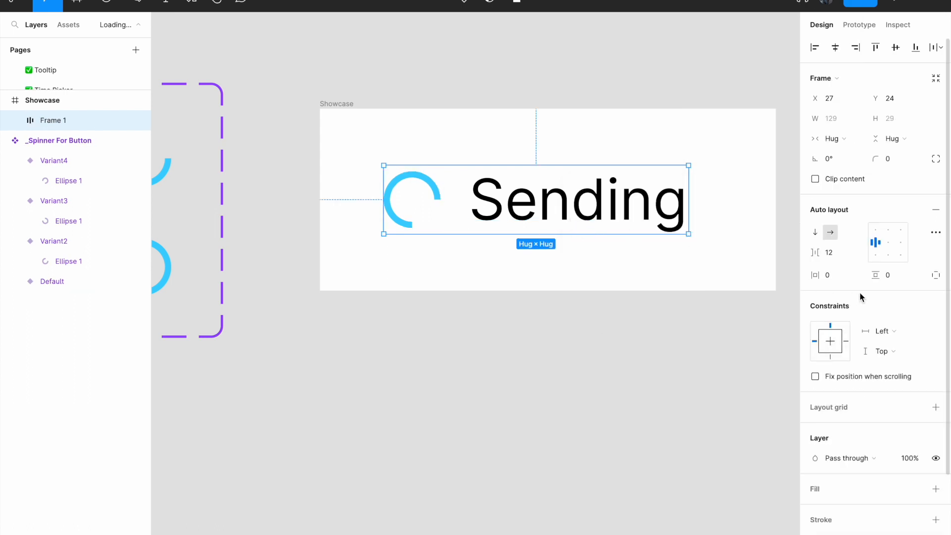
# Set the auto layout frame's horizontal and vertical padding to 16 and centre it in the Showcase frame at X 16, Y 10
pyautogui.click(846, 278)
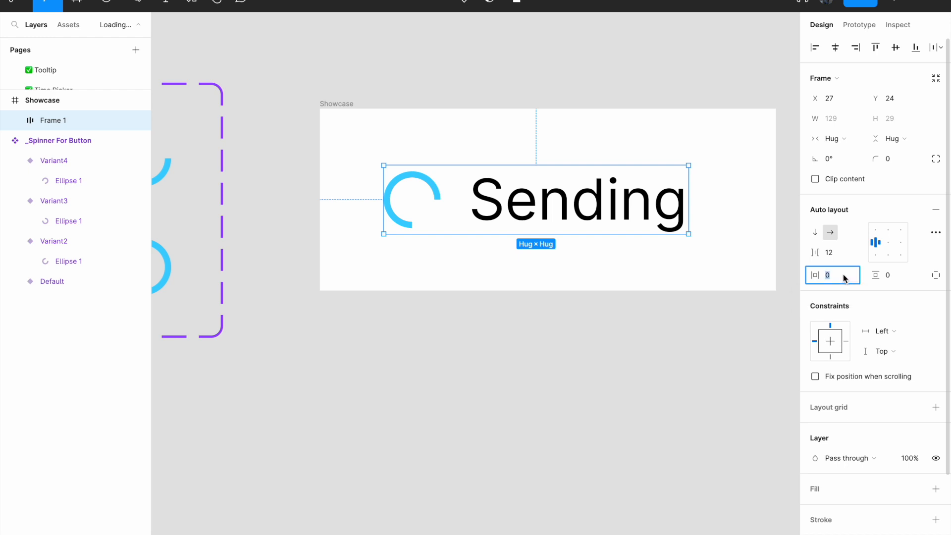
pyautogui.press('Return')
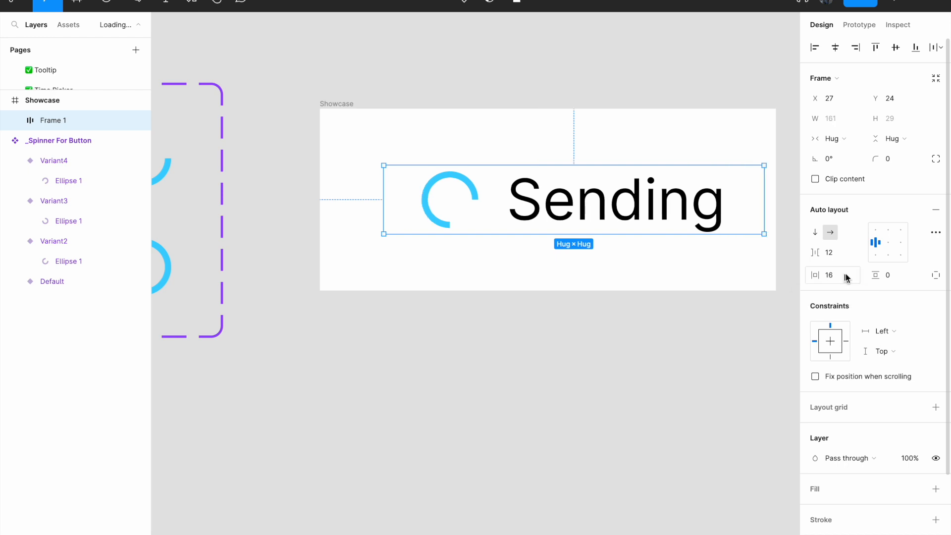
pyautogui.click(900, 277)
pyautogui.write('16')
pyautogui.press('Return')
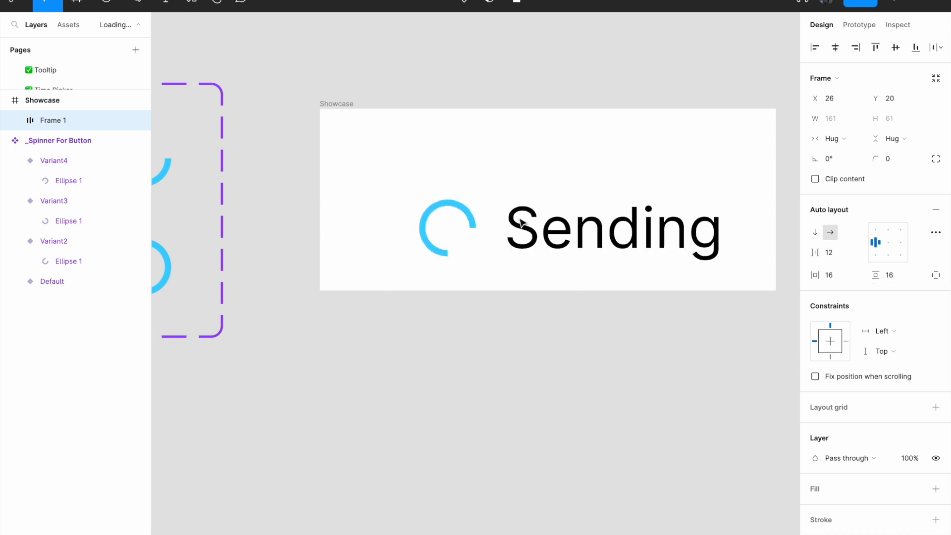
pyautogui.moveTo(528, 237); pyautogui.dragTo(501, 205)
pyautogui.hscroll(2, 555, 204)
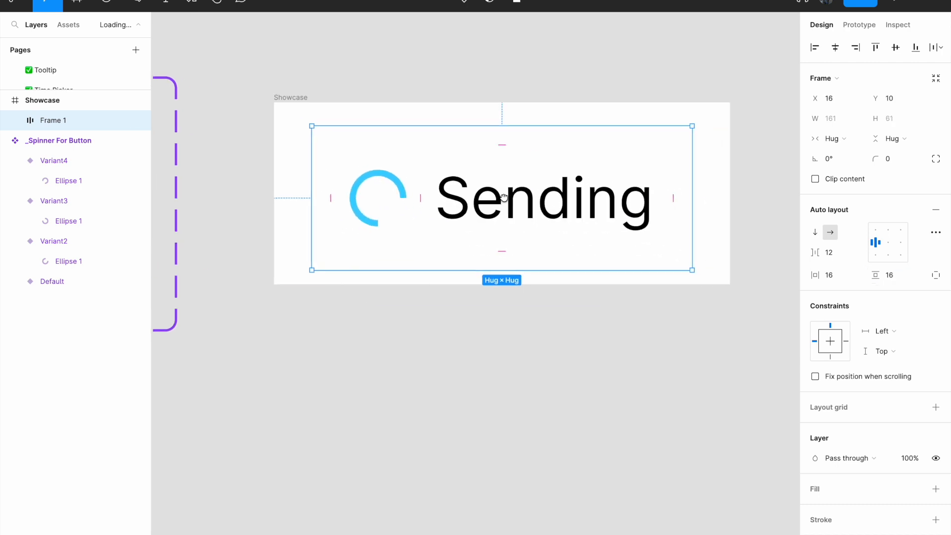
# Add a fill to the auto layout frame and pick the pale blue E3F8FF for it
pyautogui.scroll(-2, 856, 471)
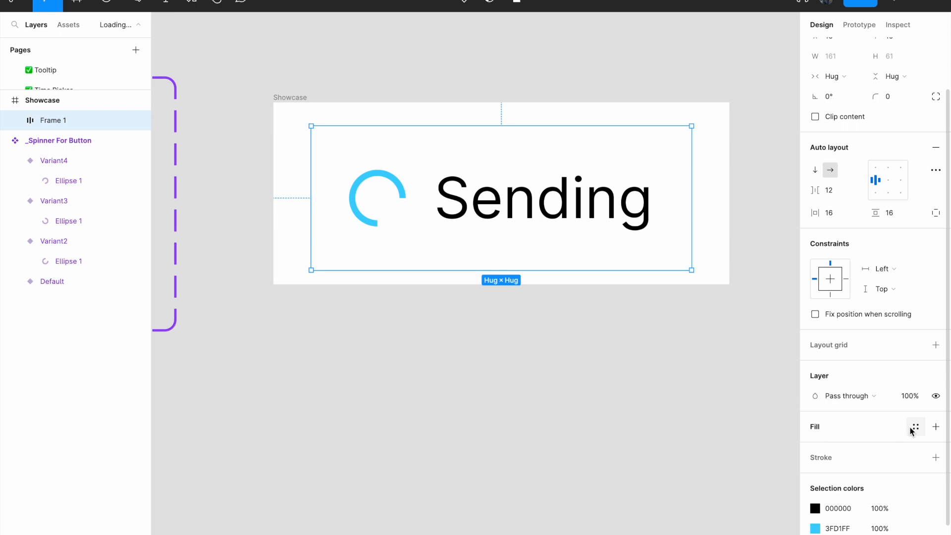
pyautogui.click(845, 528)
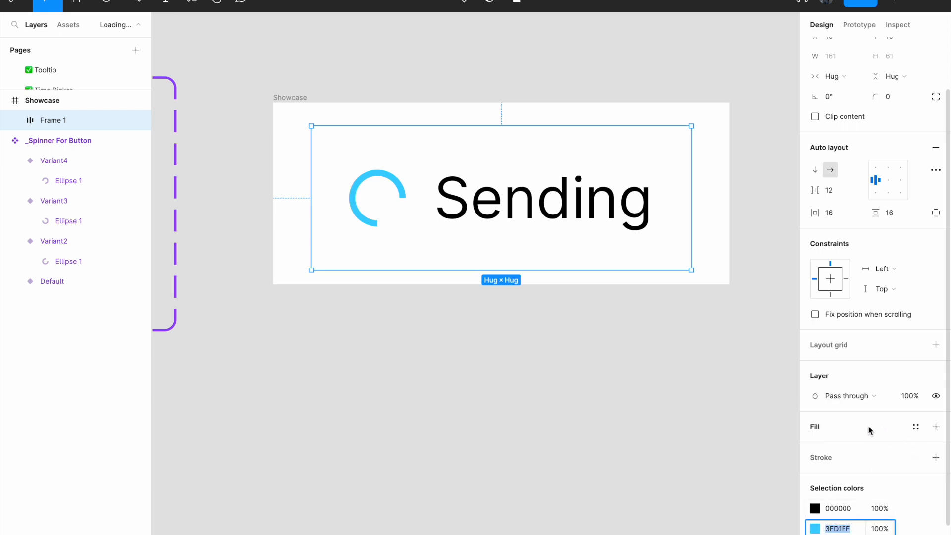
pyautogui.click(936, 426)
pyautogui.click(844, 448)
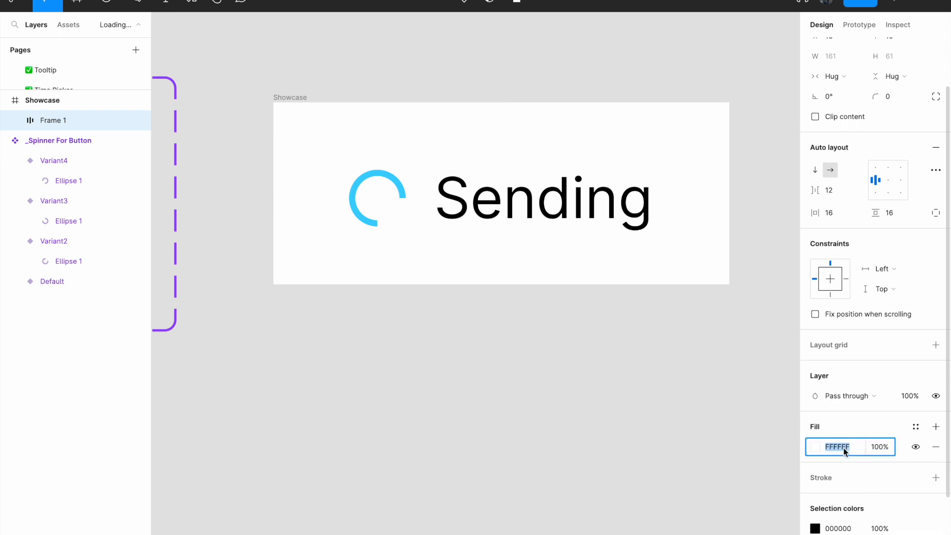
pyautogui.click(816, 448)
pyautogui.moveTo(763, 271); pyautogui.dragTo(659, 272)
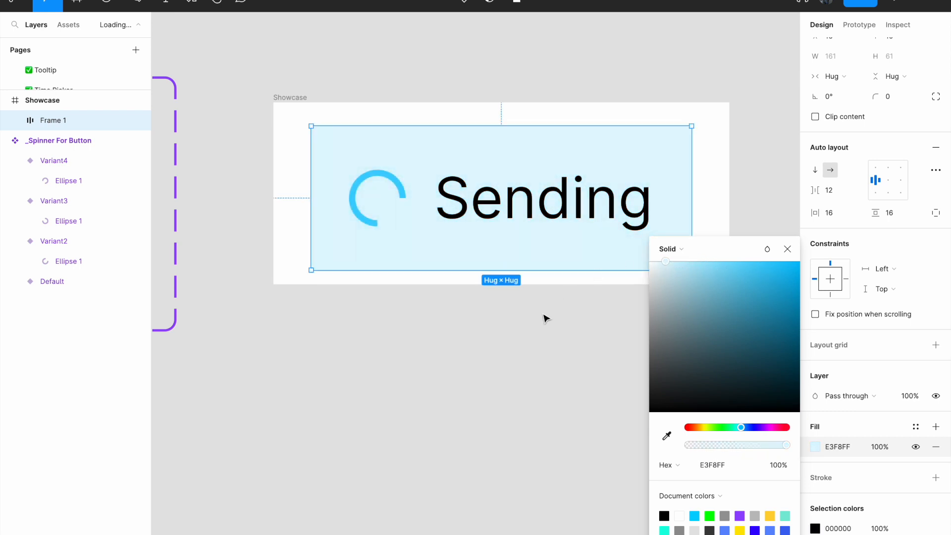
pyautogui.click(460, 319)
# Round the auto layout frame's corners with a radius of 8
pyautogui.click(456, 247)
pyautogui.click(904, 165)
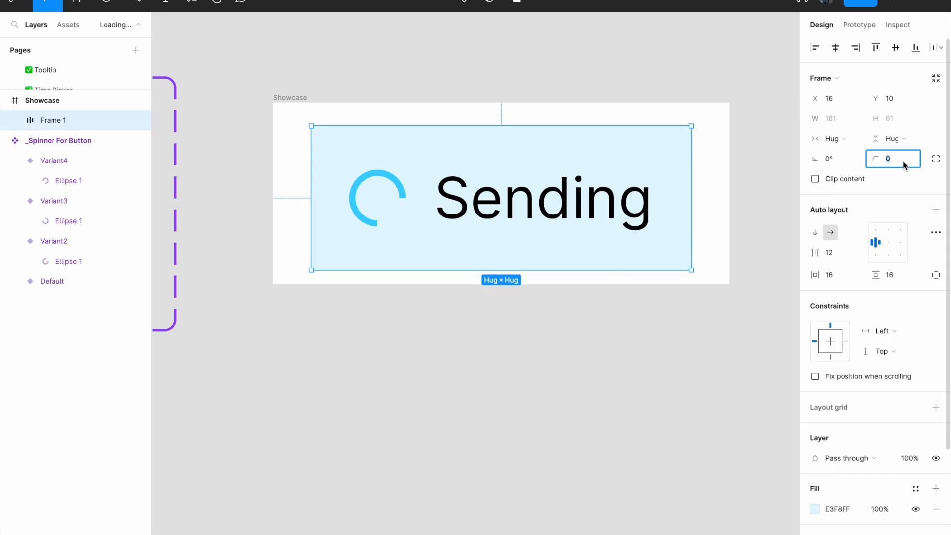
pyautogui.press('Return')
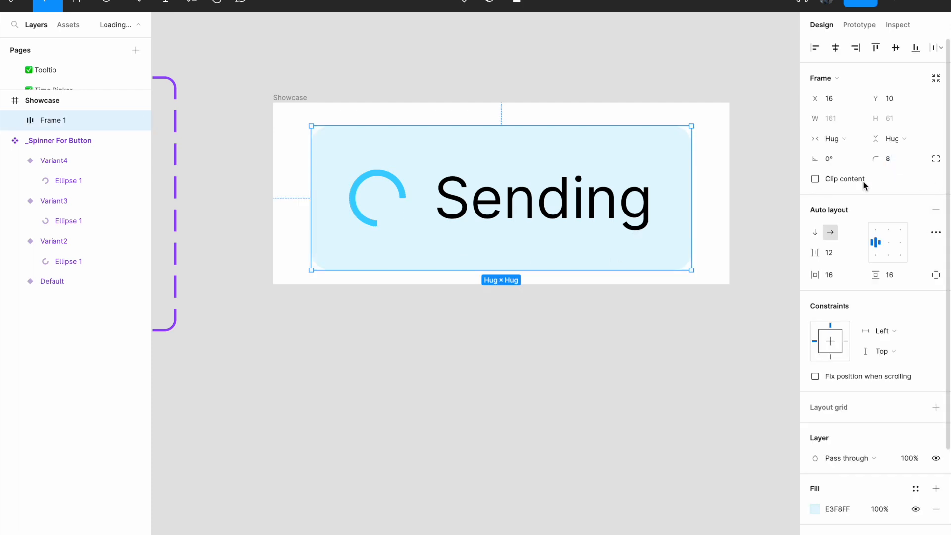
pyautogui.click(387, 391)
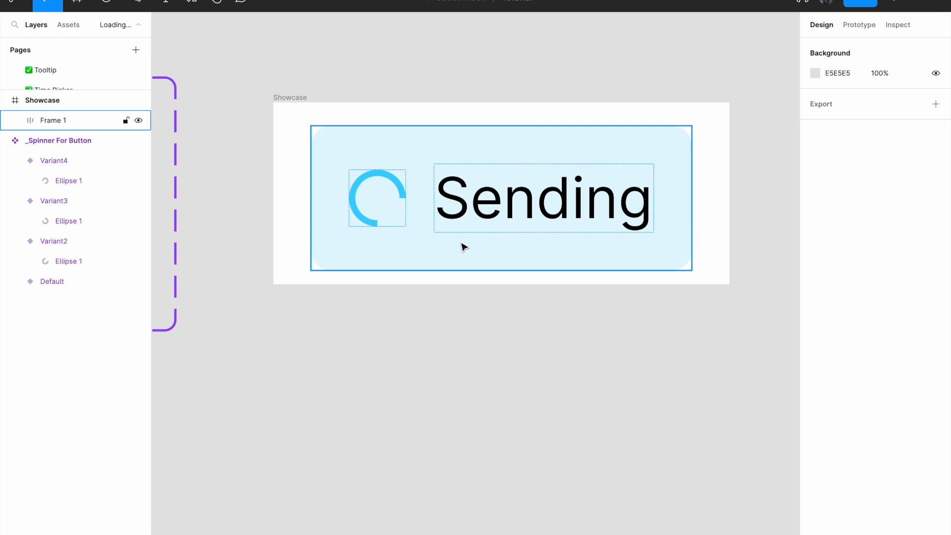
# Lighten the auto layout frame's pale blue fill to EBFAFF
pyautogui.click(491, 208)
pyautogui.click(489, 212)
pyautogui.click(535, 233)
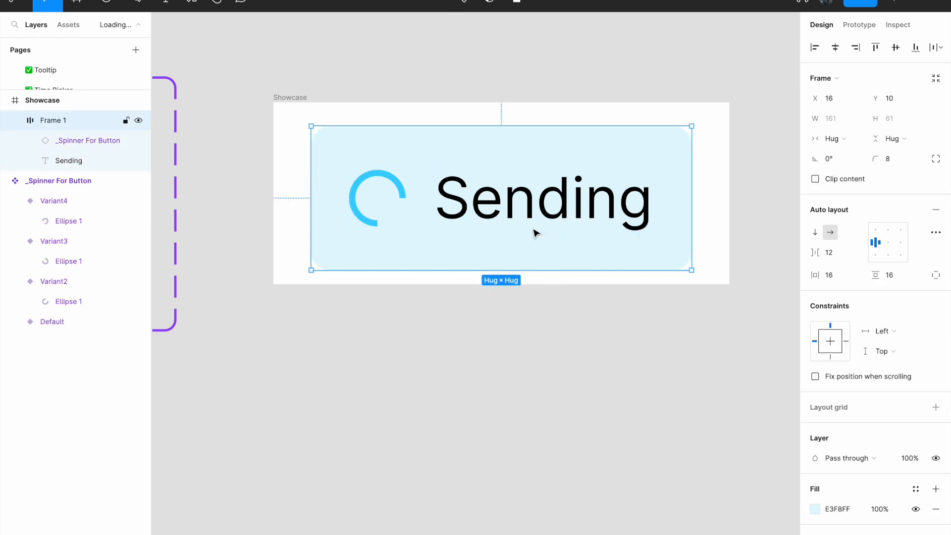
pyautogui.click(815, 509)
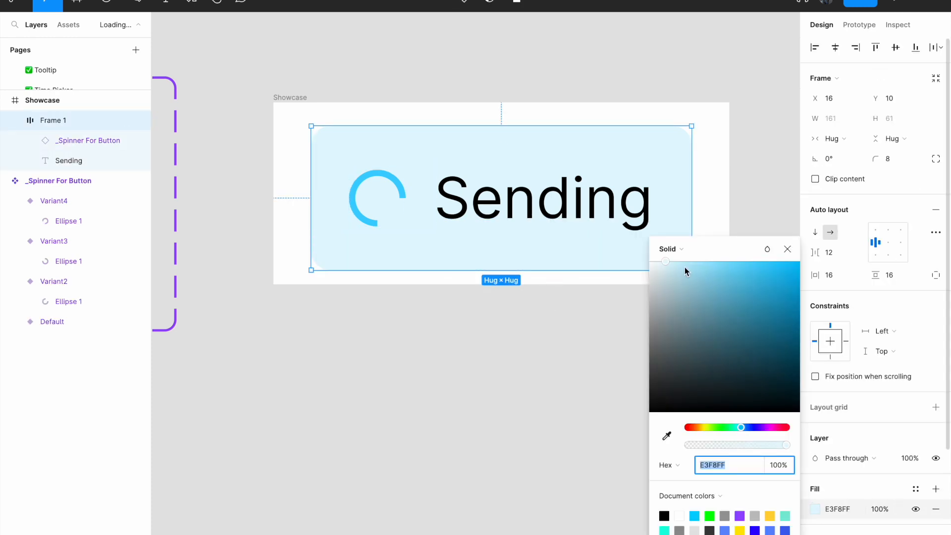
pyautogui.moveTo(664, 263); pyautogui.dragTo(661, 262)
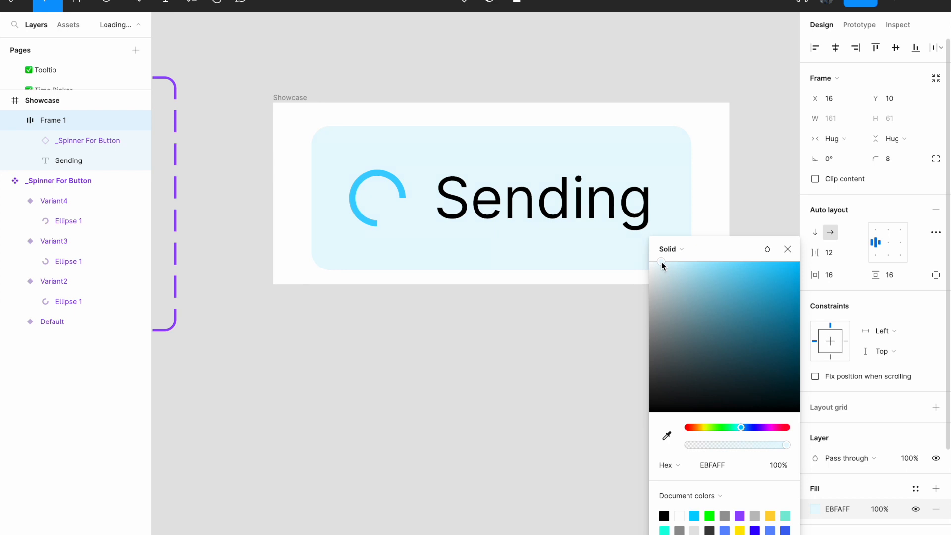
pyautogui.click(545, 311)
pyautogui.click(554, 259)
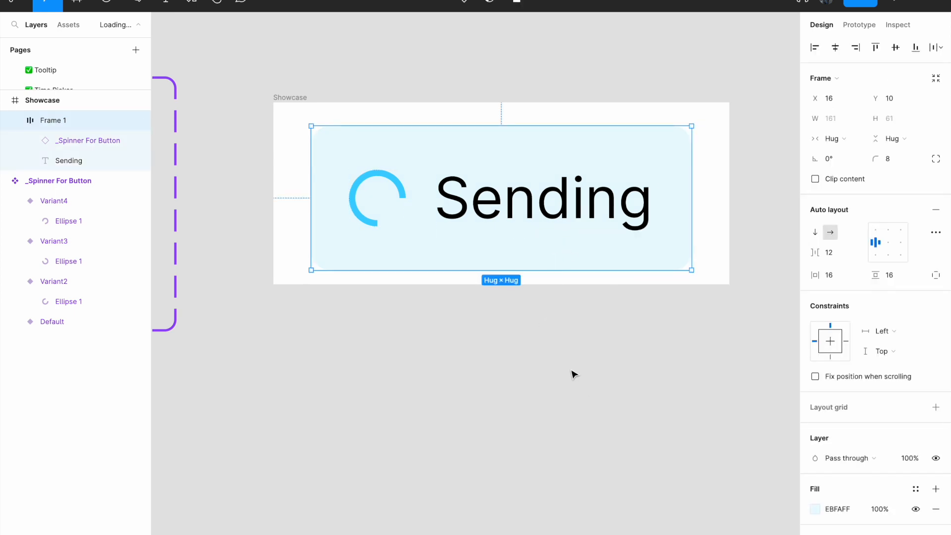
# Change the Showcase frame's fill to near-black to contrast with the pale blue button
pyautogui.click(289, 105)
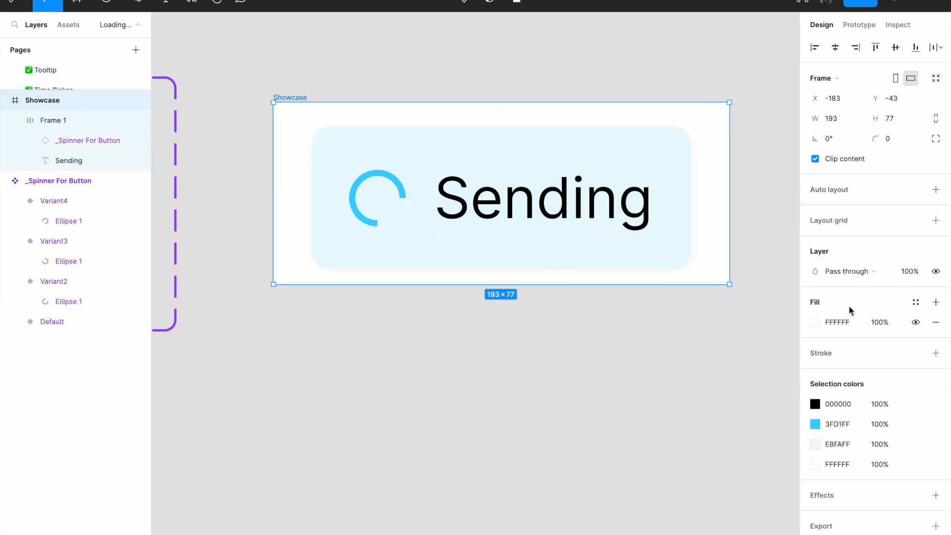
pyautogui.click(916, 302)
pyautogui.press('Escape')
pyautogui.click(814, 324)
pyautogui.moveTo(659, 322); pyautogui.dragTo(631, 415)
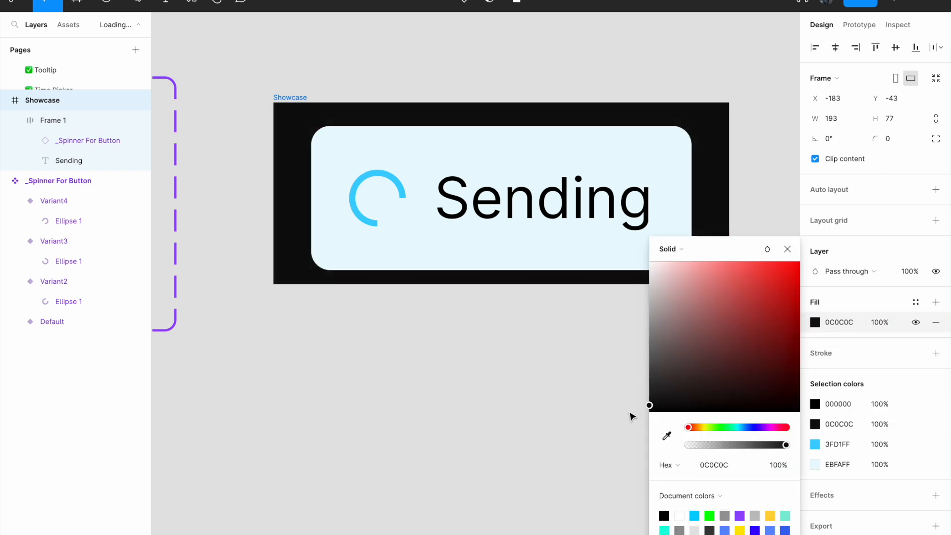
pyautogui.click(484, 201)
pyautogui.click(445, 250)
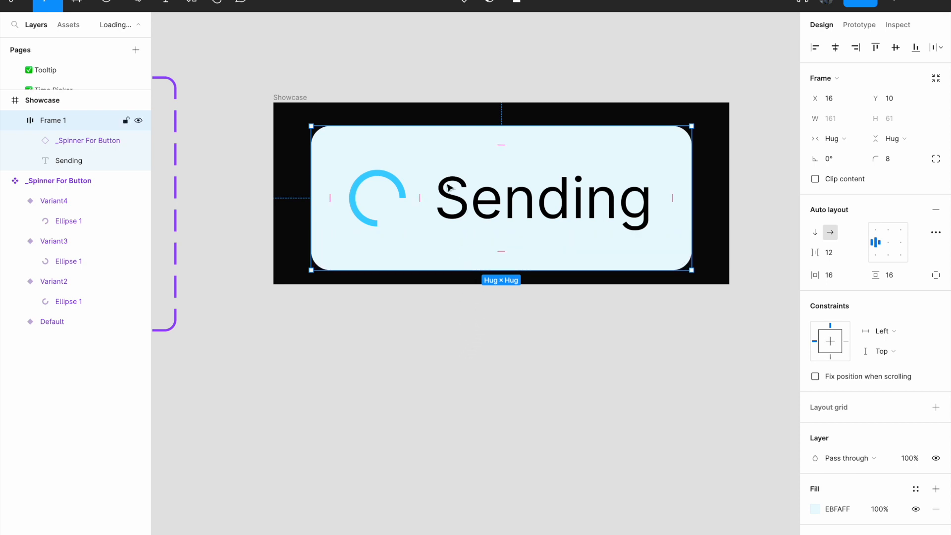
# Check the Sending button's spinner animation in the prototype preview and return to the design file
pyautogui.click(396, 90)
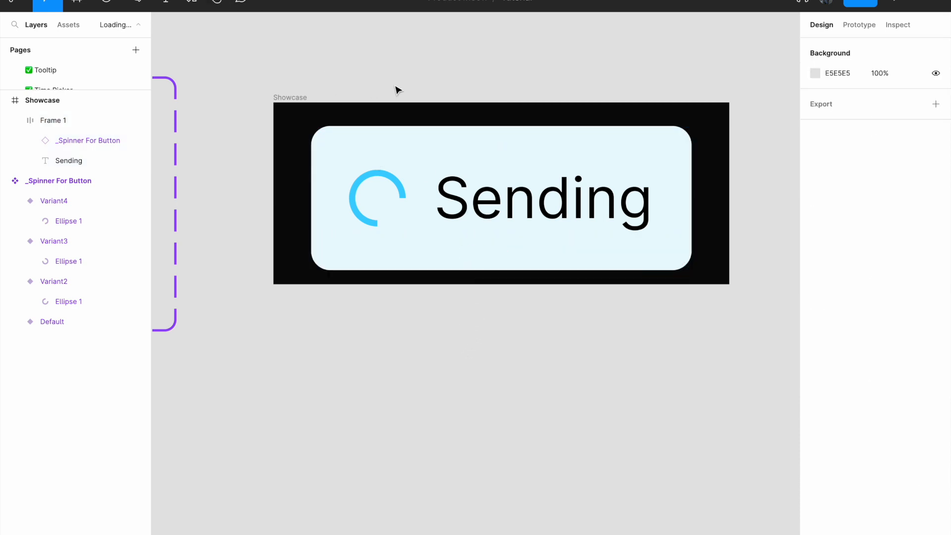
pyautogui.hotkey('ctrl', 'Tab')
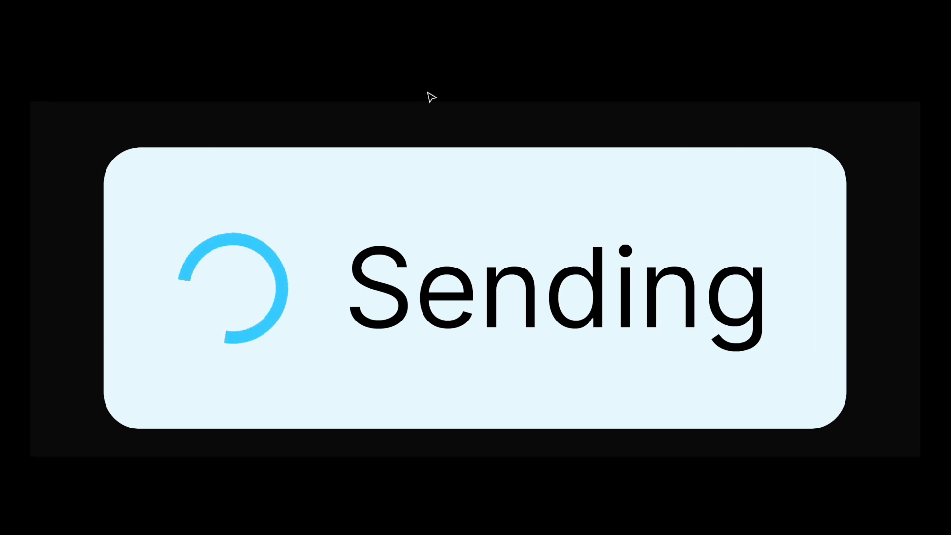
pyautogui.press('Escape')
# Set the Sending text's fill to 3FD1FF to match the spinner colour
pyautogui.click(581, 219)
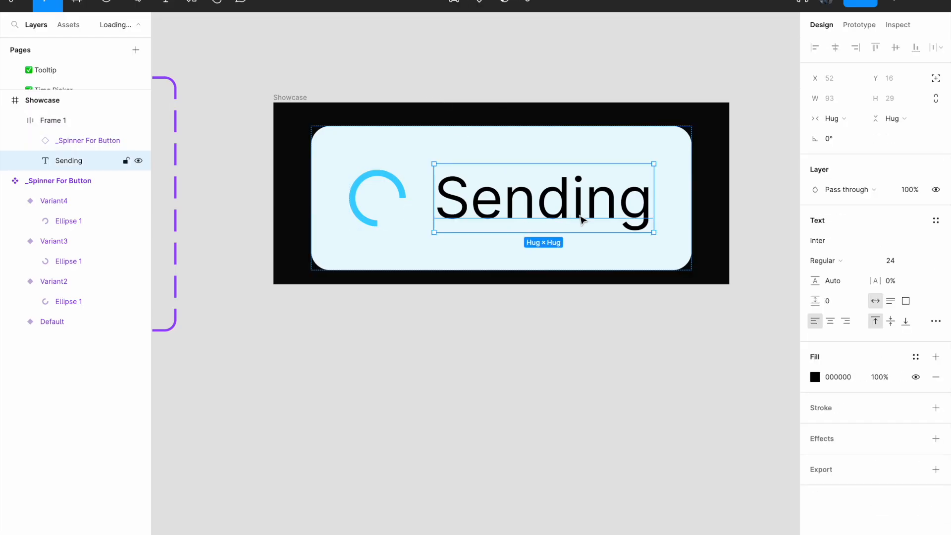
pyautogui.click(815, 377)
pyautogui.click(837, 378)
pyautogui.write('3FD1FF')
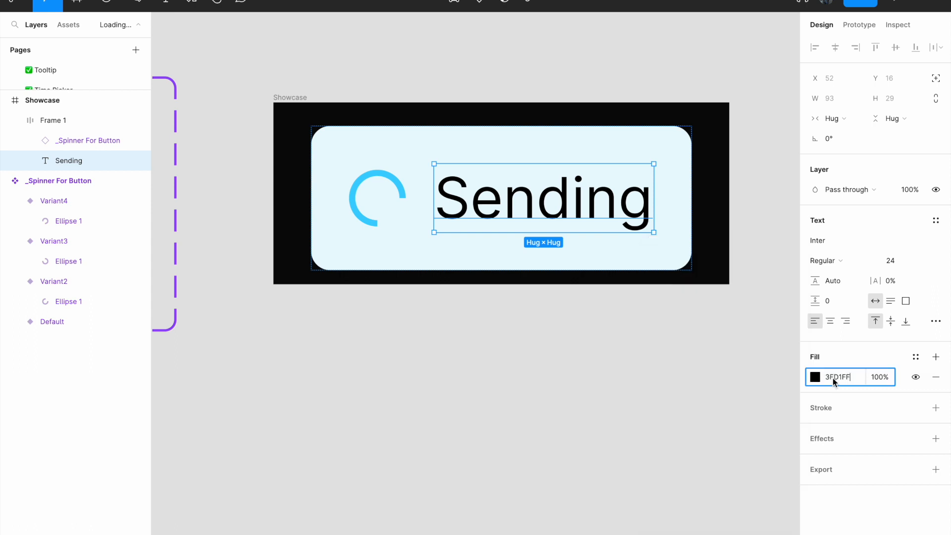
pyautogui.click(580, 238)
pyautogui.click(566, 203)
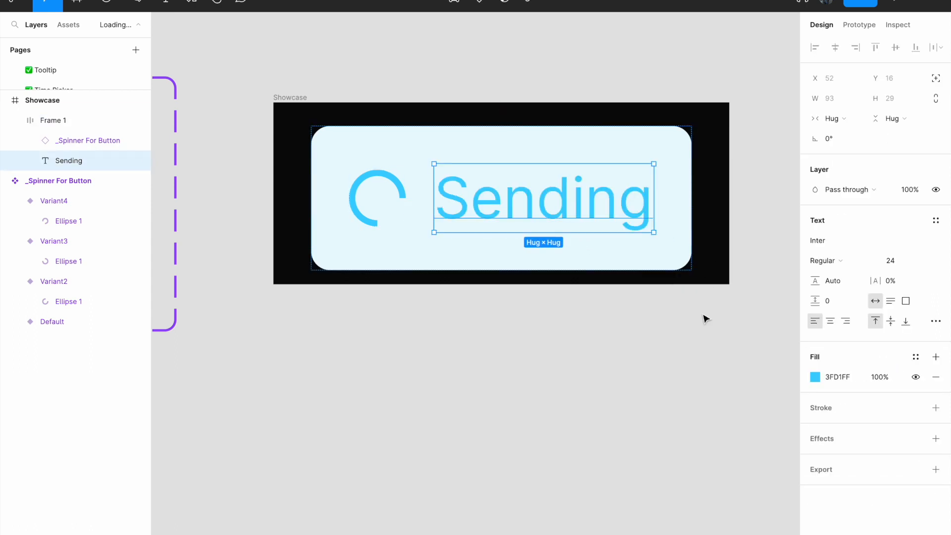
# Duplicate the Sending button frame and place the copy outside the Showcase frame, below the spinner component set
pyautogui.click(656, 363)
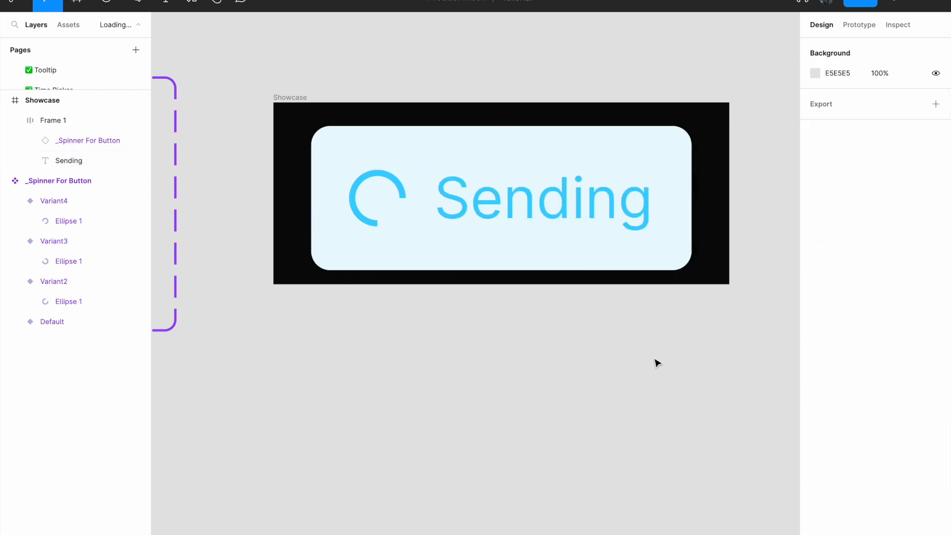
pyautogui.scroll(-3, 644, 350)
pyautogui.moveTo(546, 340); pyautogui.dragTo(507, 218)
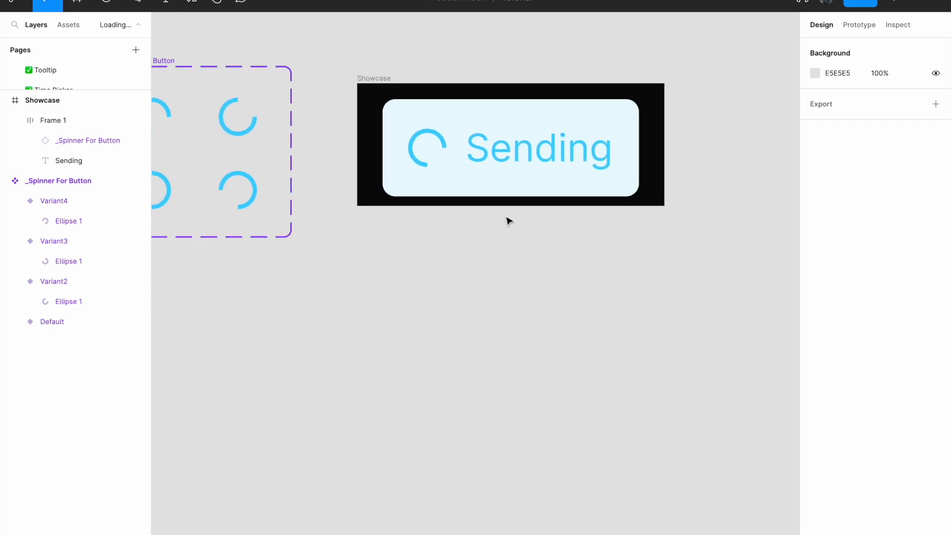
pyautogui.click(482, 159)
pyautogui.hotkey('ctrl', 'd')
pyautogui.moveTo(487, 174); pyautogui.dragTo(292, 366)
pyautogui.hscroll(-5, 292, 366)
pyautogui.scroll(-1, 293, 366)
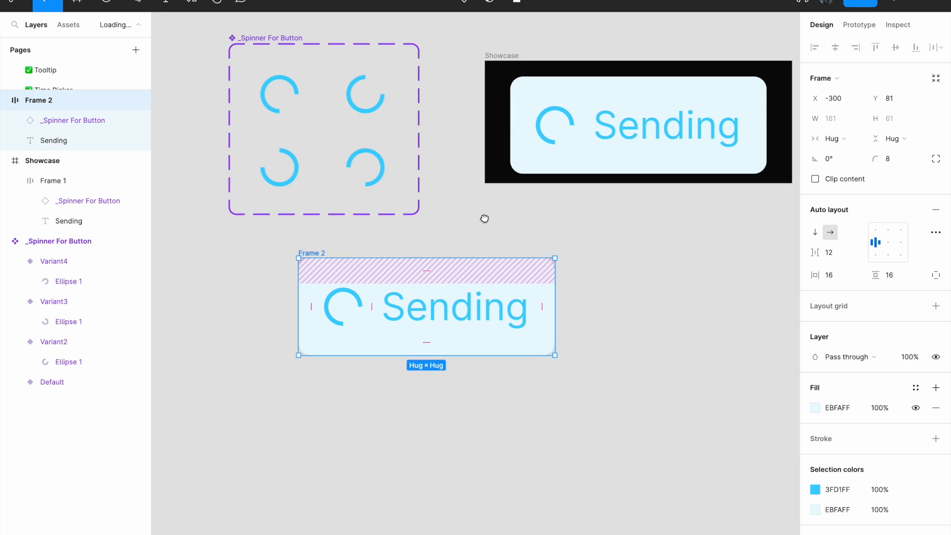
pyautogui.moveTo(385, 278); pyautogui.dragTo(312, 276)
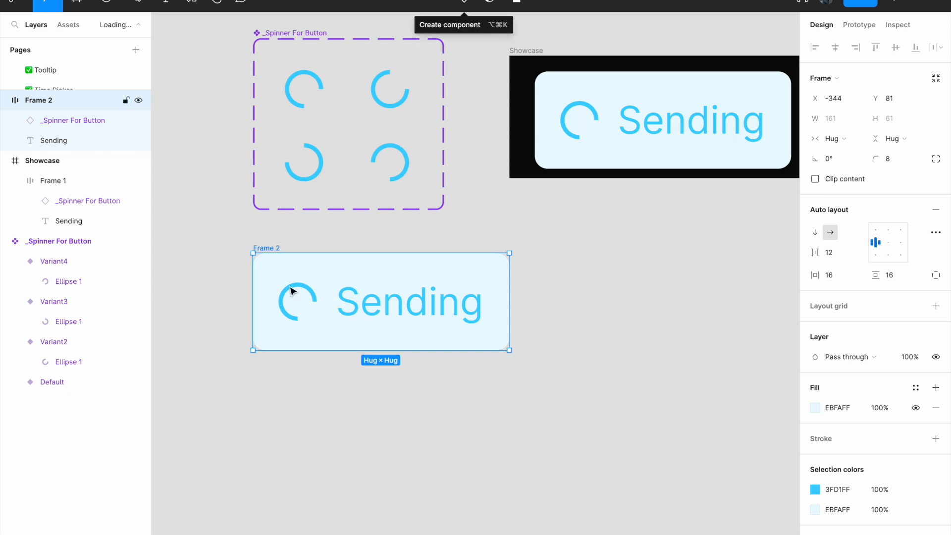
# Turn the copied button frame into a component and add a second variant to it
pyautogui.click(466, 5)
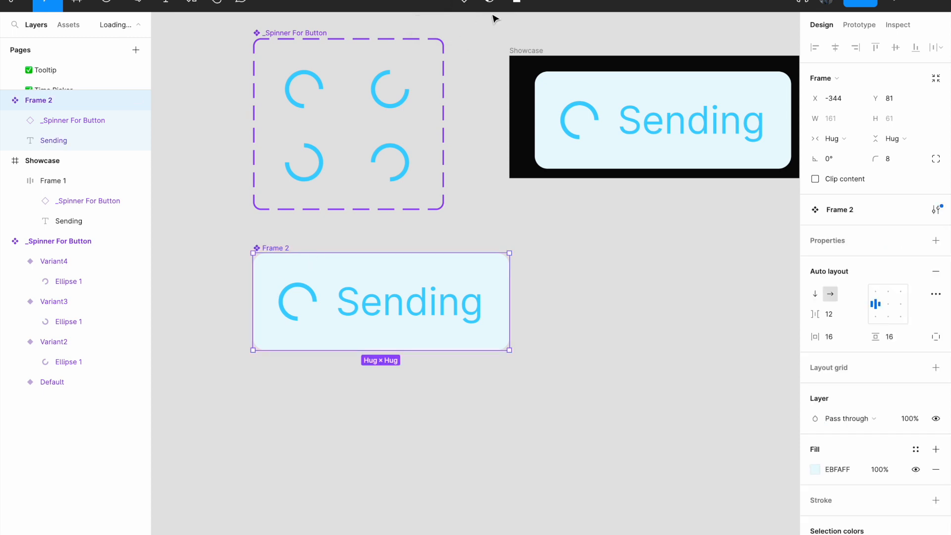
pyautogui.click(466, 6)
pyautogui.click(350, 274)
pyautogui.moveTo(324, 271); pyautogui.dragTo(287, 255)
pyautogui.click(244, 212)
pyautogui.moveTo(240, 219); pyautogui.dragTo(313, 152)
pyautogui.press('Escape')
# Rename the new button component set to _Button Sending
pyautogui.click(278, 159)
pyautogui.doubleClick(278, 159)
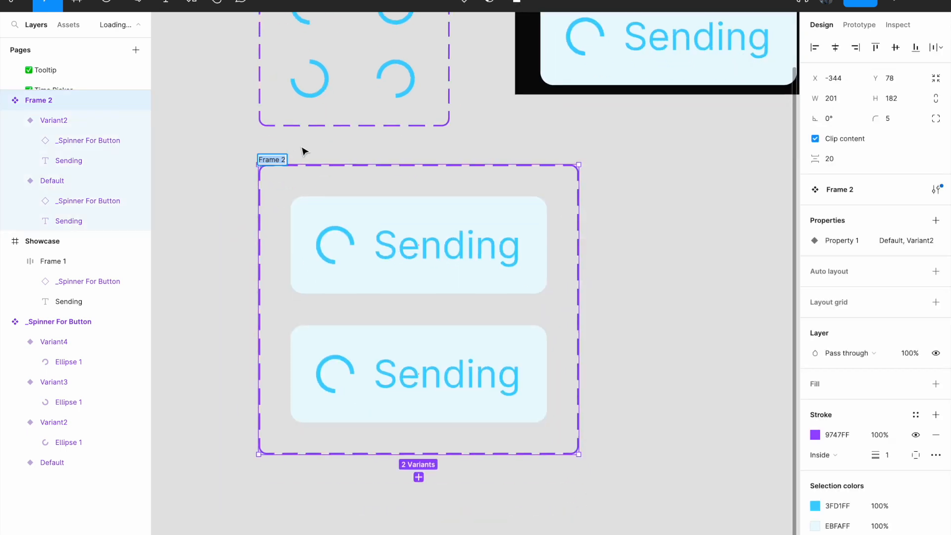
pyautogui.write('Sending')
pyautogui.press('Return')
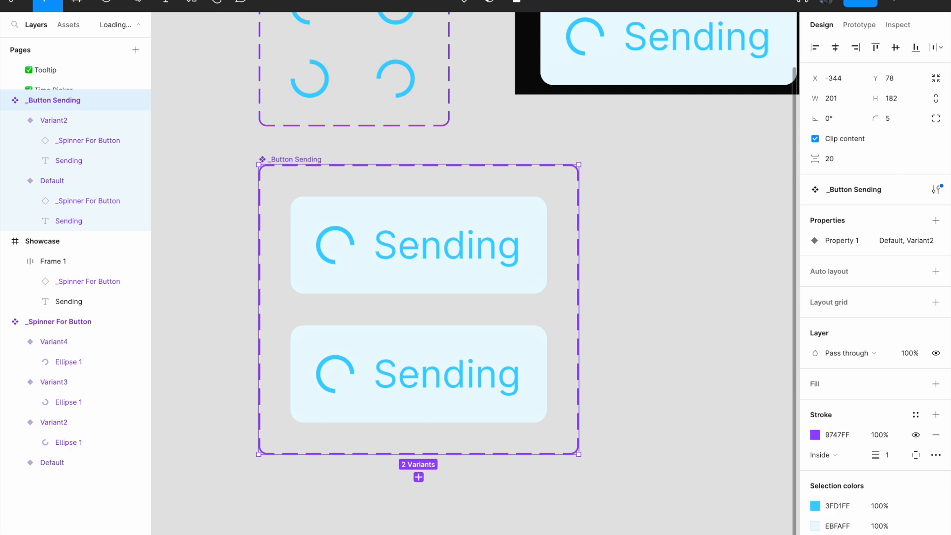
pyautogui.click(517, 264)
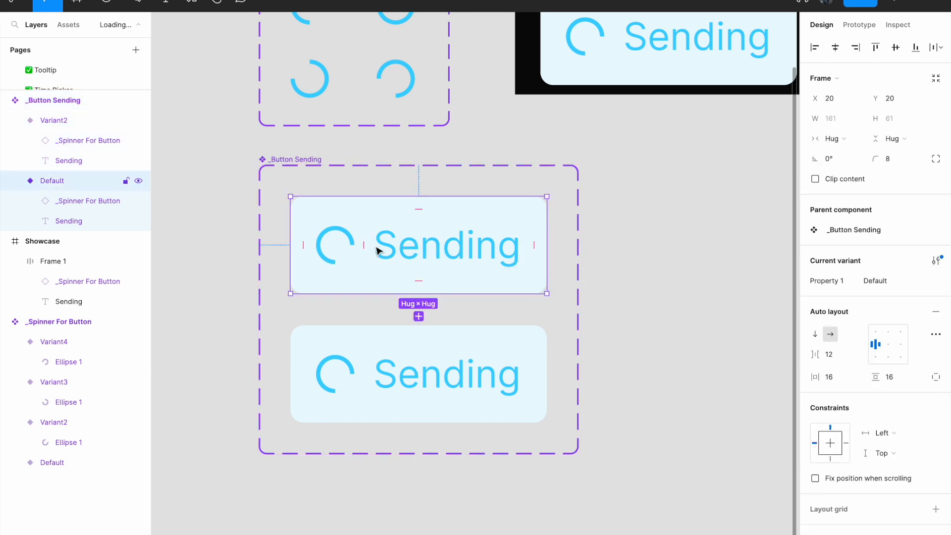
pyautogui.click(612, 256)
# Search for "send" in the Iconify plugin, import the carbon:send-alt-filled icon onto the canvas and close the plugin
pyautogui.hscroll(2, 611, 255)
pyautogui.rightClick(612, 247)
pyautogui.moveTo(669, 357)
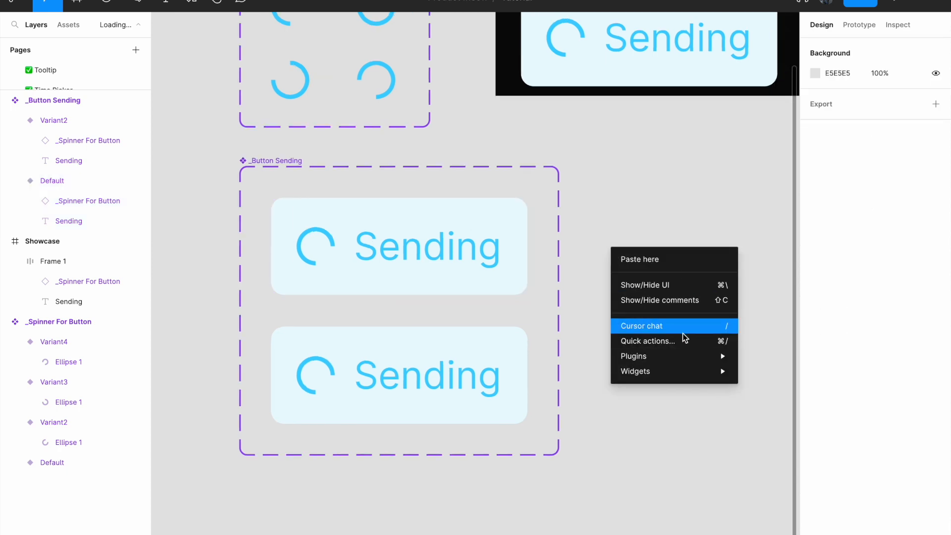
pyautogui.moveTo(793, 392)
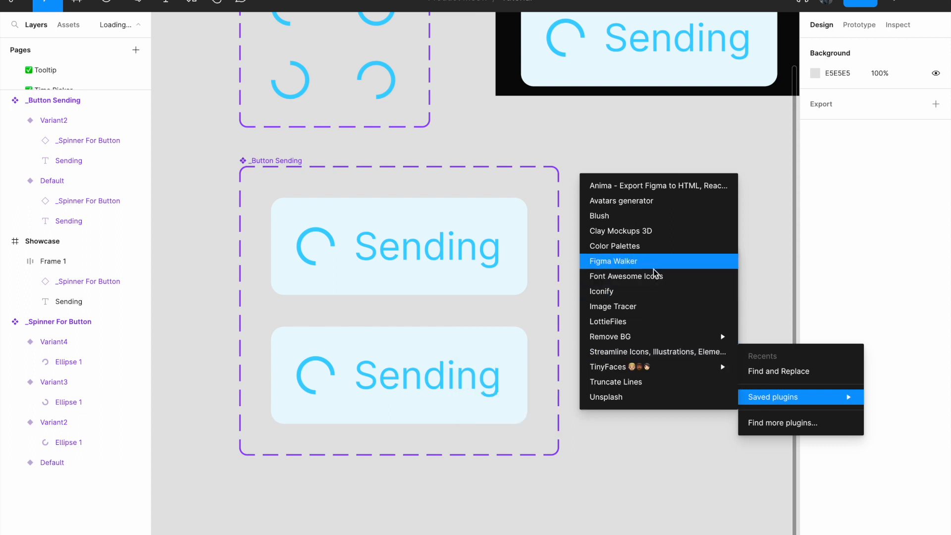
pyautogui.click(653, 295)
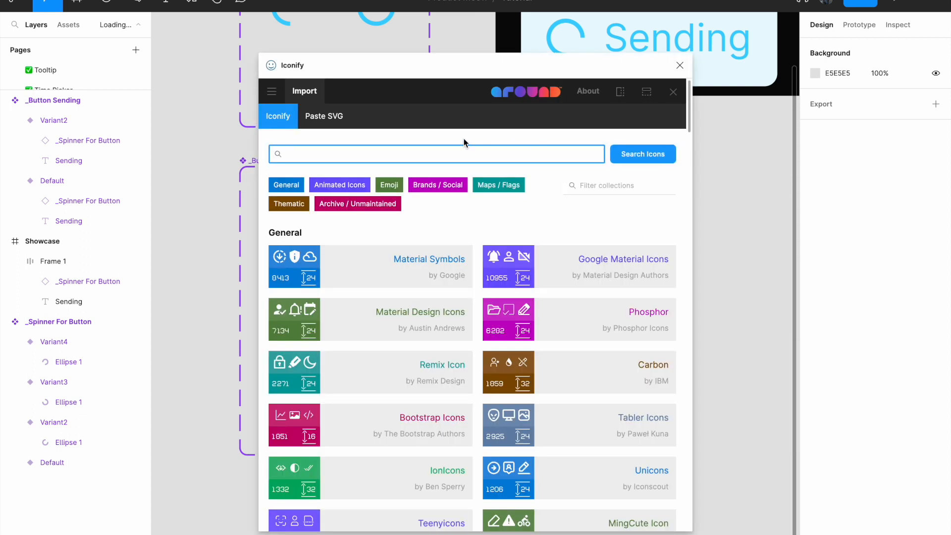
pyautogui.press('Return')
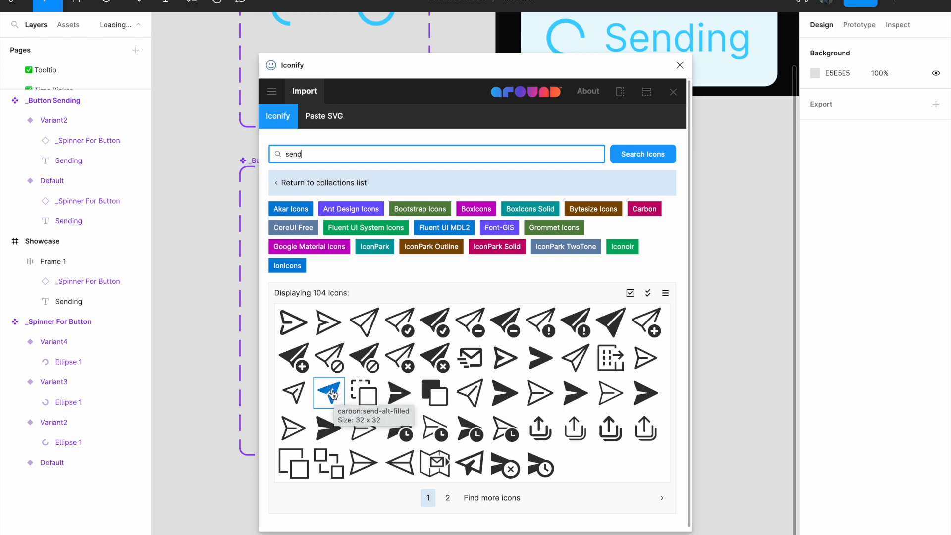
pyautogui.moveTo(331, 394); pyautogui.dragTo(226, 287)
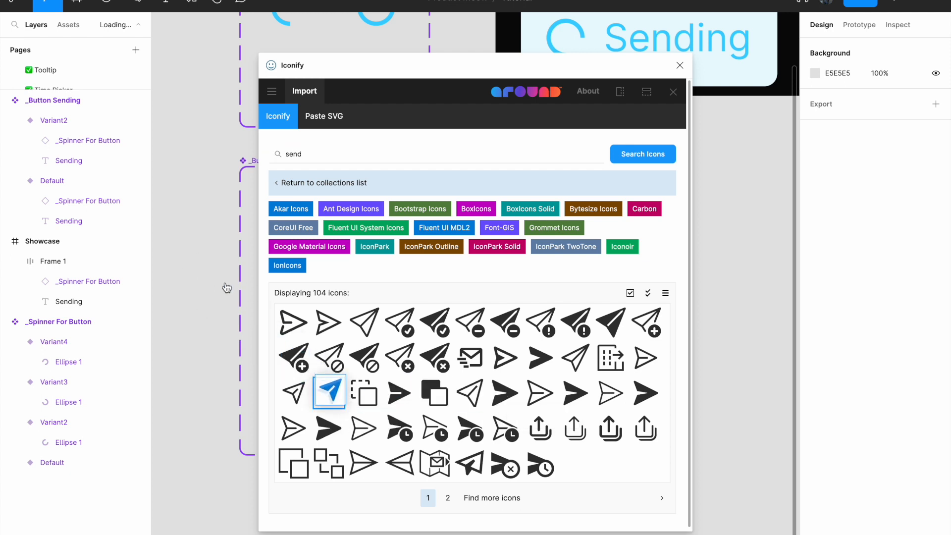
pyautogui.click(680, 65)
# Resize the send icon to 24 × 24 with locked proportions and place it inside the Default button variant
pyautogui.click(936, 119)
pyautogui.click(838, 120)
pyautogui.write('24')
pyautogui.press('Tab')
pyautogui.moveTo(193, 277); pyautogui.dragTo(303, 246)
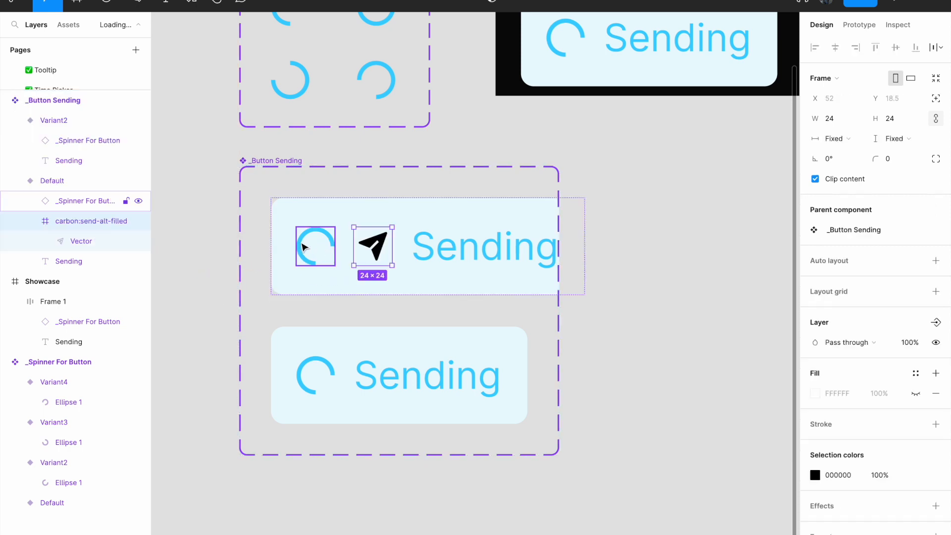
# Remove the spinner from the Default button variant and shorten its label to Send
pyautogui.click(316, 248)
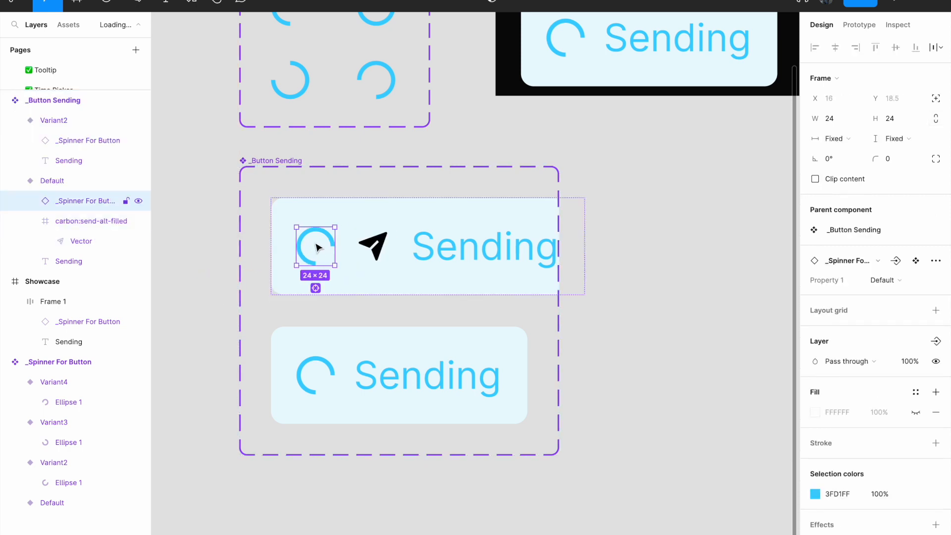
pyautogui.press('Delete')
pyautogui.click(468, 256)
pyautogui.doubleClick(454, 245)
pyautogui.hotkey('ctrl', 'c')
pyautogui.moveTo(448, 246); pyautogui.dragTo(509, 251)
pyautogui.press('BackSpace')
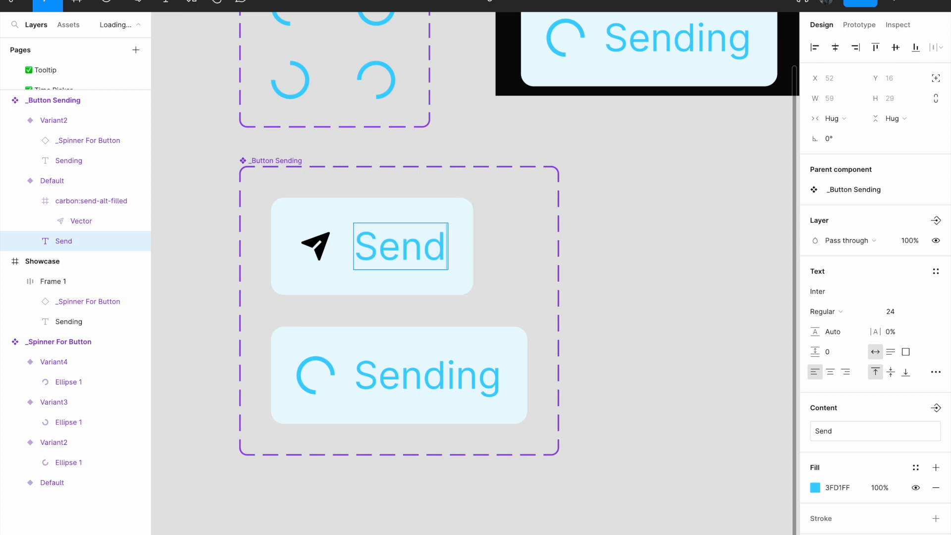
pyautogui.click(578, 263)
# Widen the Default button variant to 161 so it matches the Sending variant
pyautogui.click(421, 267)
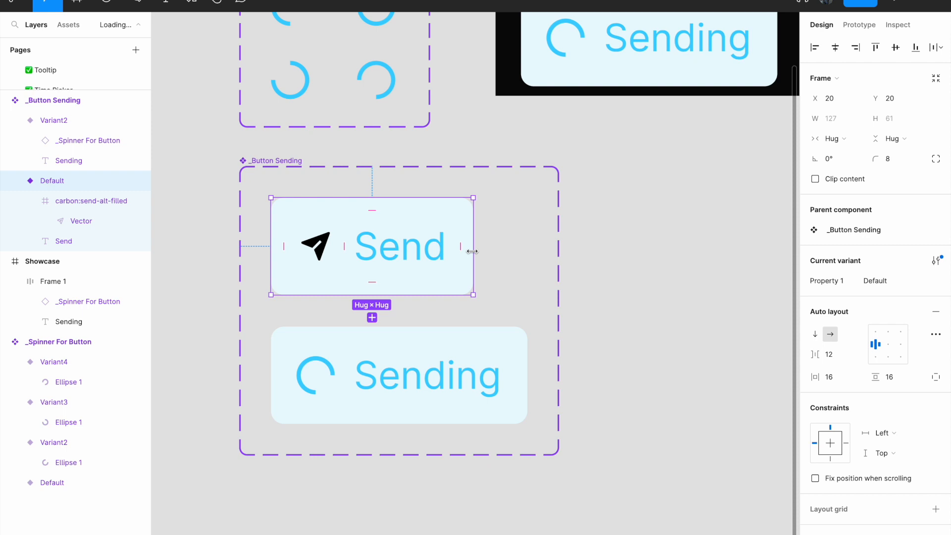
pyautogui.moveTo(473, 251); pyautogui.dragTo(528, 251)
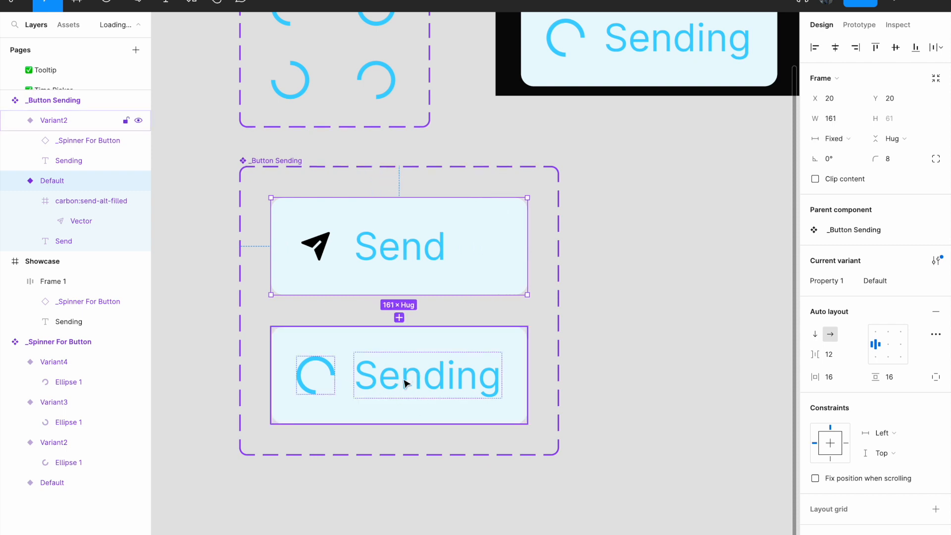
pyautogui.click(420, 249)
pyautogui.press('Escape')
pyautogui.click(676, 259)
pyautogui.click(310, 254)
pyautogui.click(310, 253)
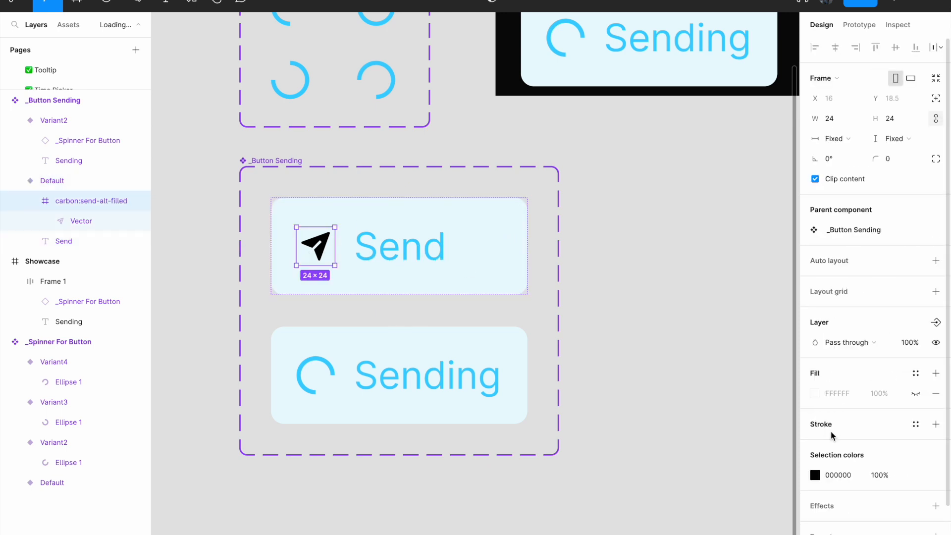
pyautogui.click(836, 477)
pyautogui.hotkey('ctrl', 'v')
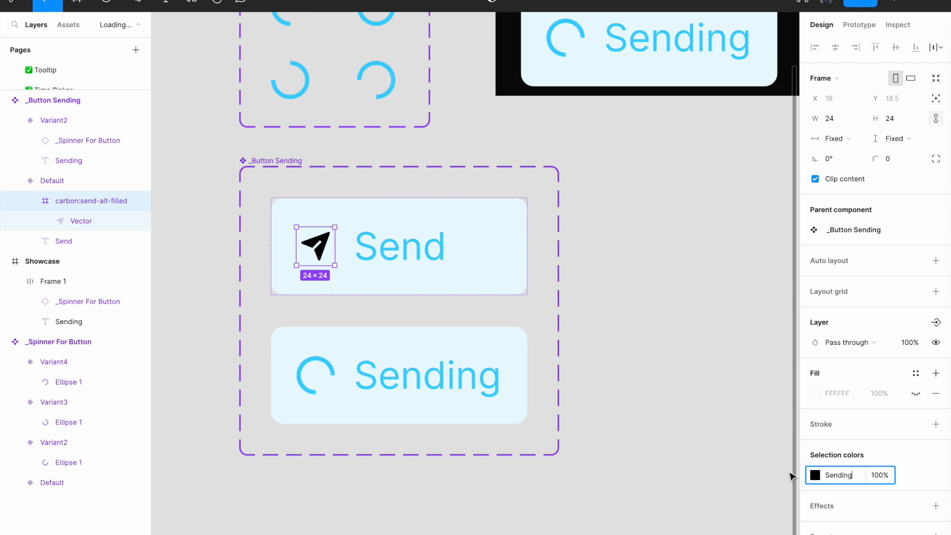
pyautogui.hotkey('ctrl', 'z')
# Set the send icon's colour to 3FD1FF, matching the Send text
pyautogui.click(410, 254)
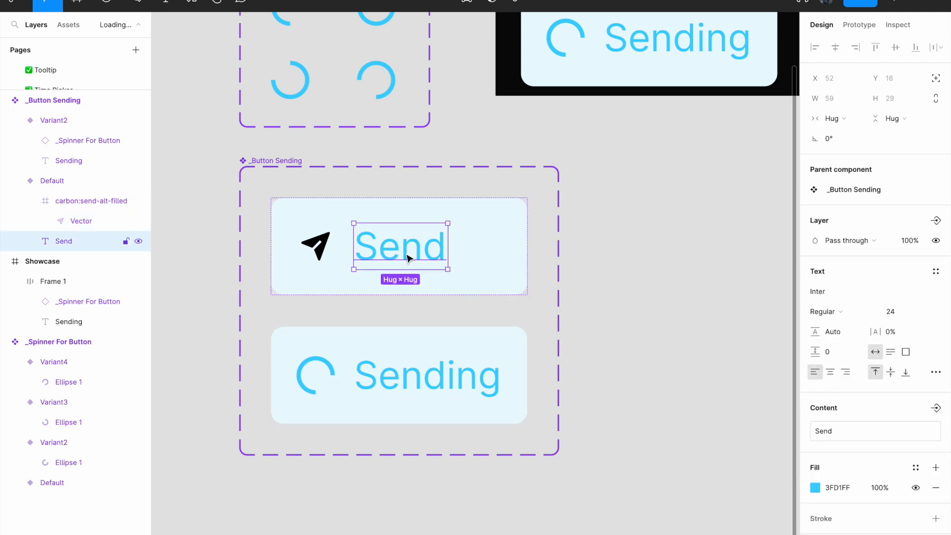
pyautogui.click(837, 486)
pyautogui.click(622, 321)
pyautogui.click(126, 181)
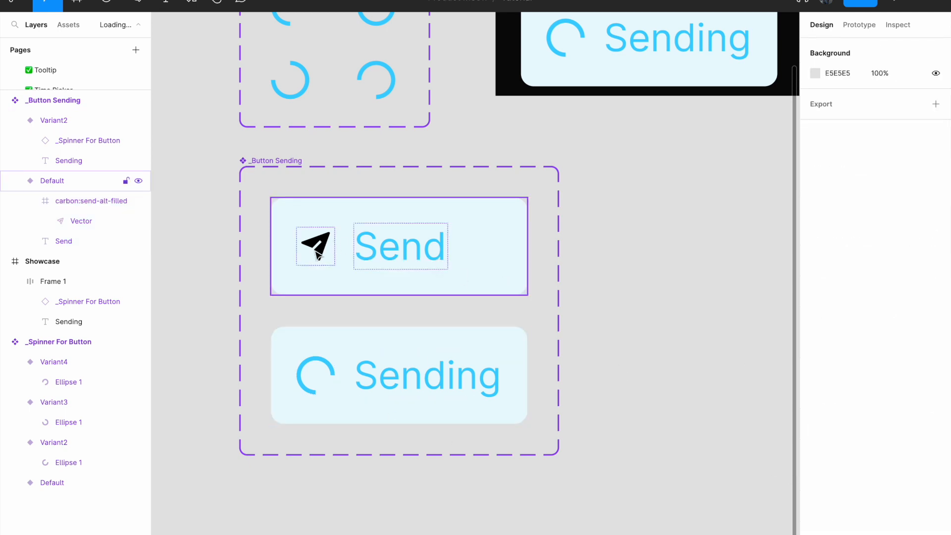
pyautogui.click(127, 201)
pyautogui.click(837, 476)
pyautogui.write('3FD1FF')
pyautogui.click(604, 388)
pyautogui.scroll(-1, 629, 246)
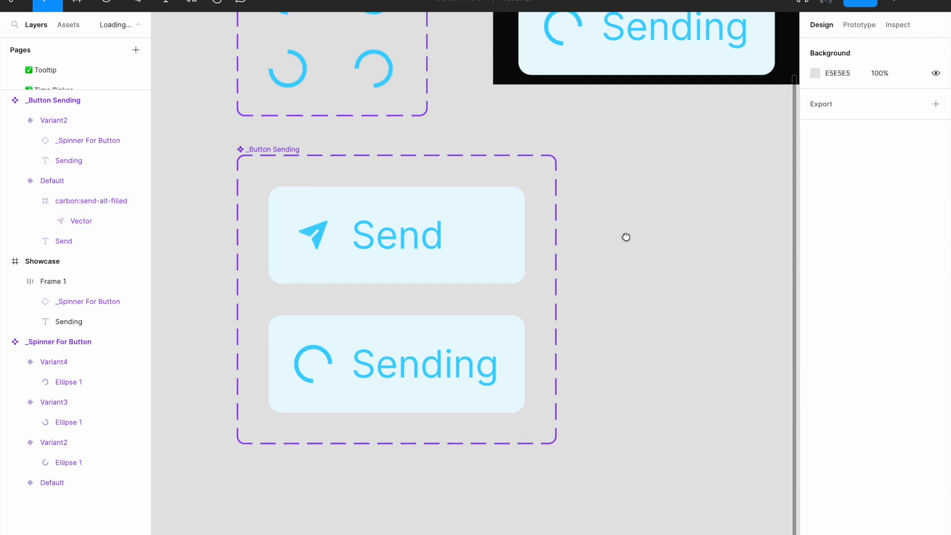
# Delete the original Sending button frame from the Showcase frame
pyautogui.click(477, 242)
pyautogui.scroll(3, 605, 159)
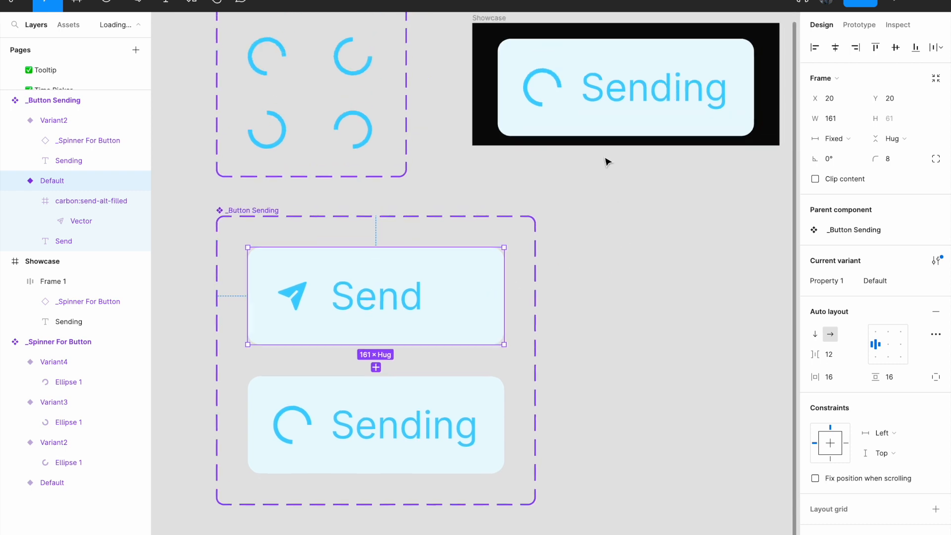
pyautogui.click(608, 100)
pyautogui.scroll(3, 589, 186)
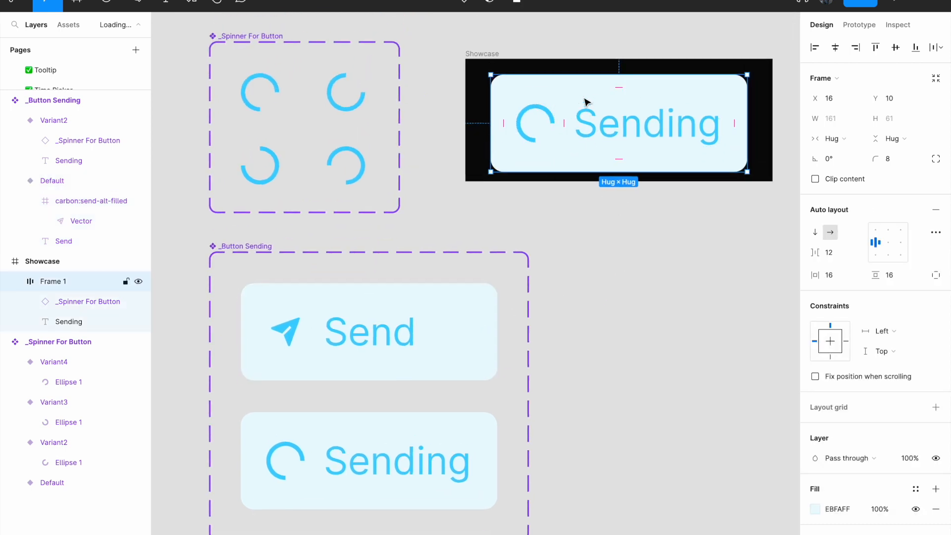
pyautogui.press('Delete')
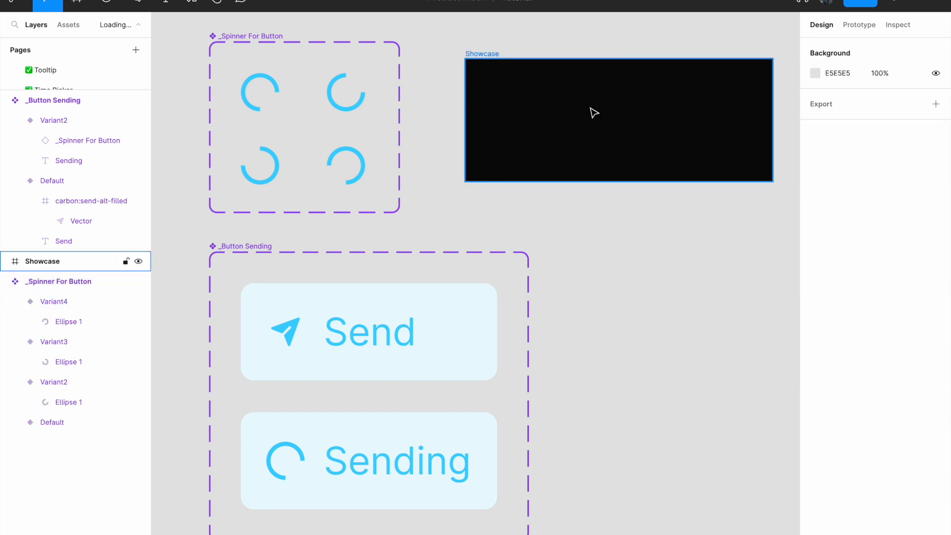
# Find the Button Sending component among the assets and place an instance inside the Showcase frame at X 16, Y 8
pyautogui.click(67, 26)
pyautogui.write('Button Sending')
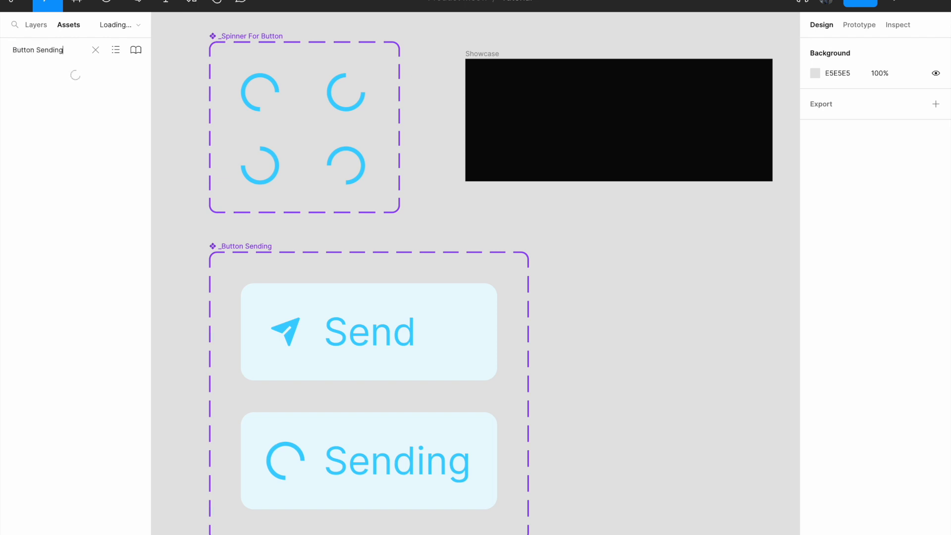
pyautogui.moveTo(57, 123); pyautogui.dragTo(685, 307)
pyautogui.scroll(-4, 686, 308)
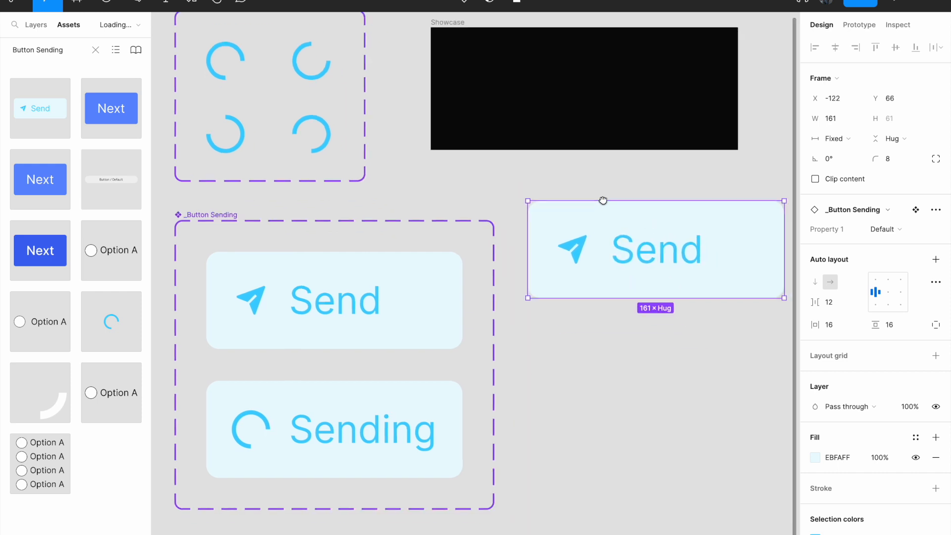
pyautogui.moveTo(647, 211); pyautogui.dragTo(573, 134)
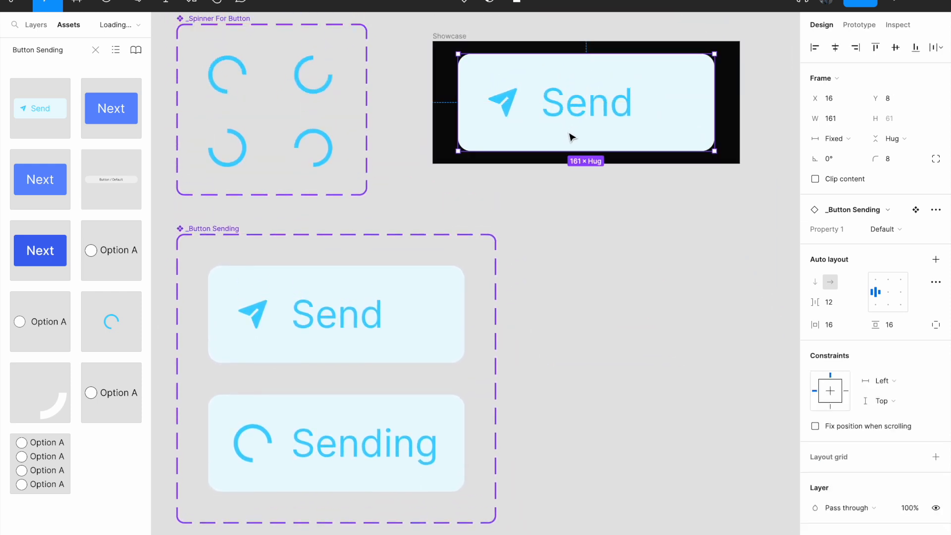
# Connect the Default Send variant to Variant2 with an On click Change to interaction using Smart animate, Ease out, 300ms
pyautogui.click(399, 316)
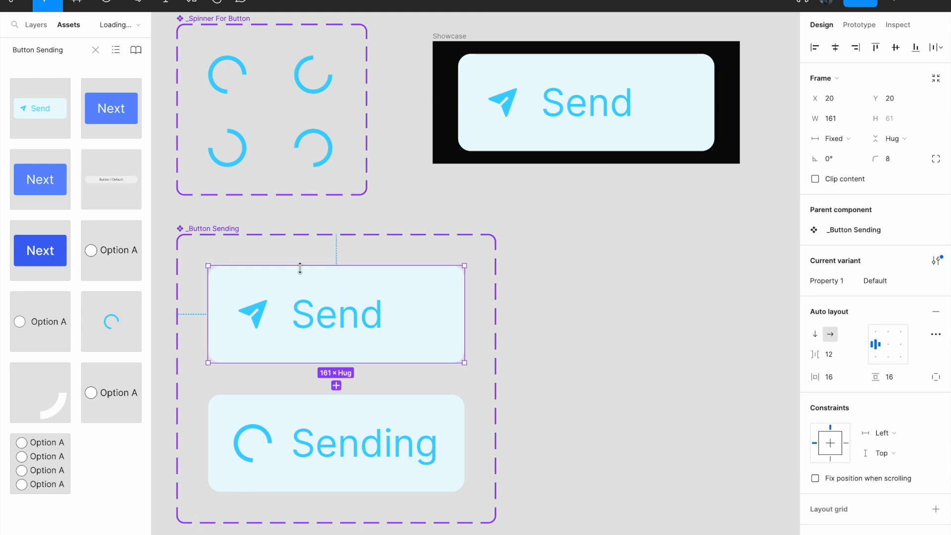
pyautogui.click(190, 228)
pyautogui.scroll(-2, 271, 201)
pyautogui.hscroll(-2, 270, 201)
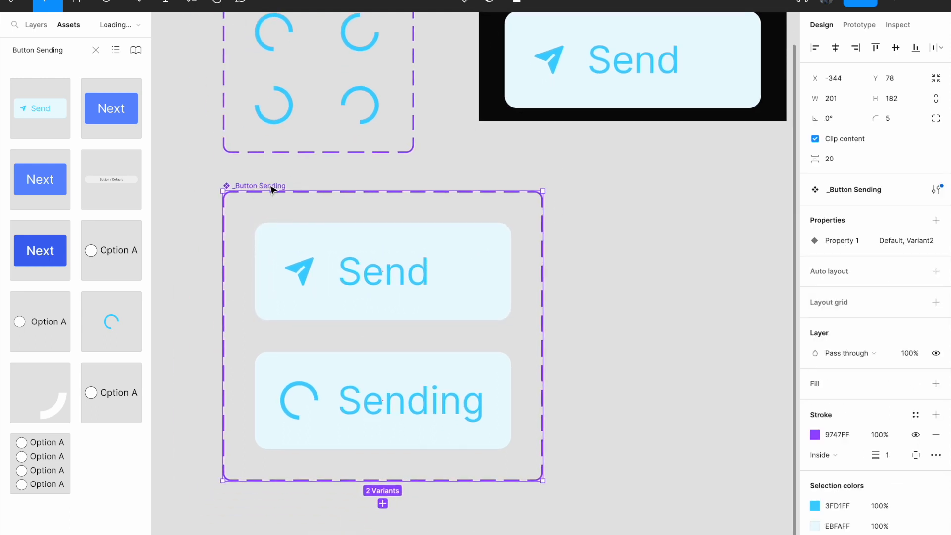
pyautogui.click(464, 271)
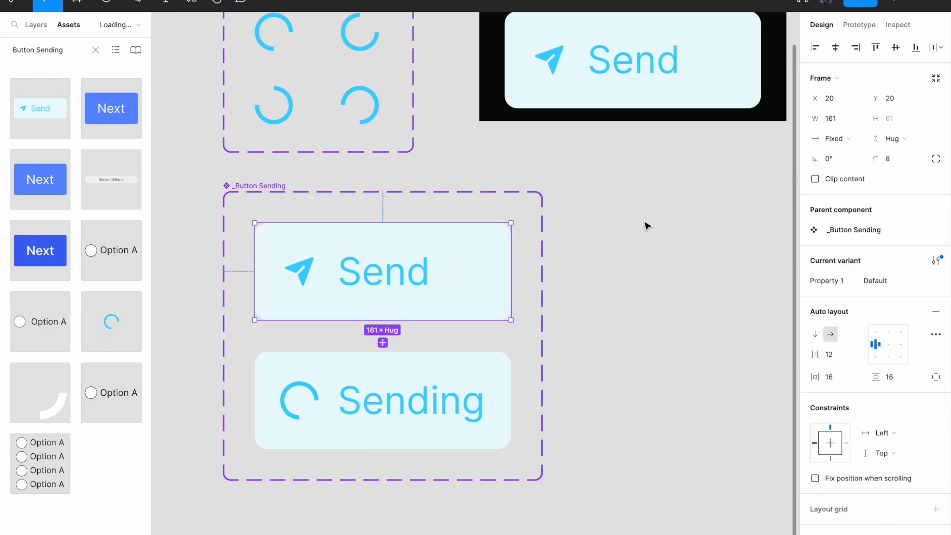
pyautogui.click(861, 26)
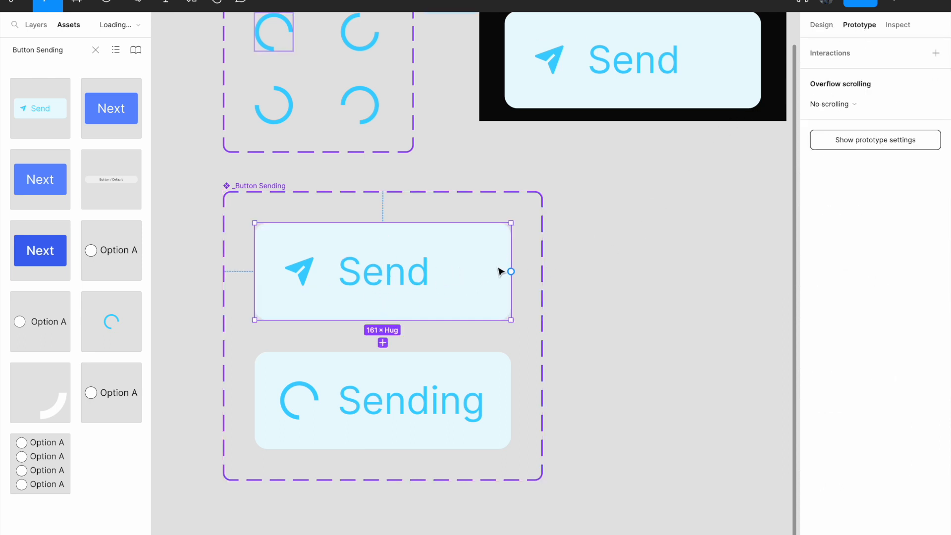
pyautogui.moveTo(511, 271); pyautogui.dragTo(452, 382)
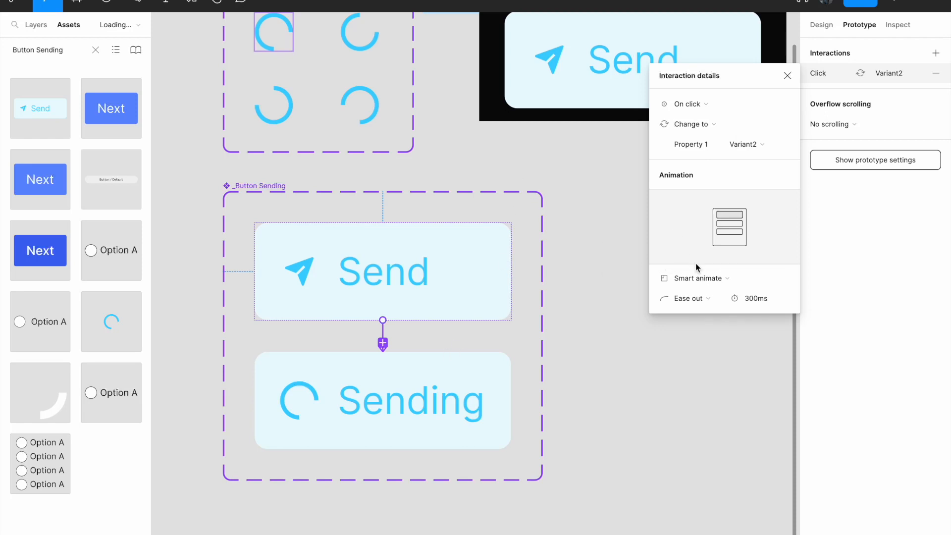
pyautogui.click(594, 242)
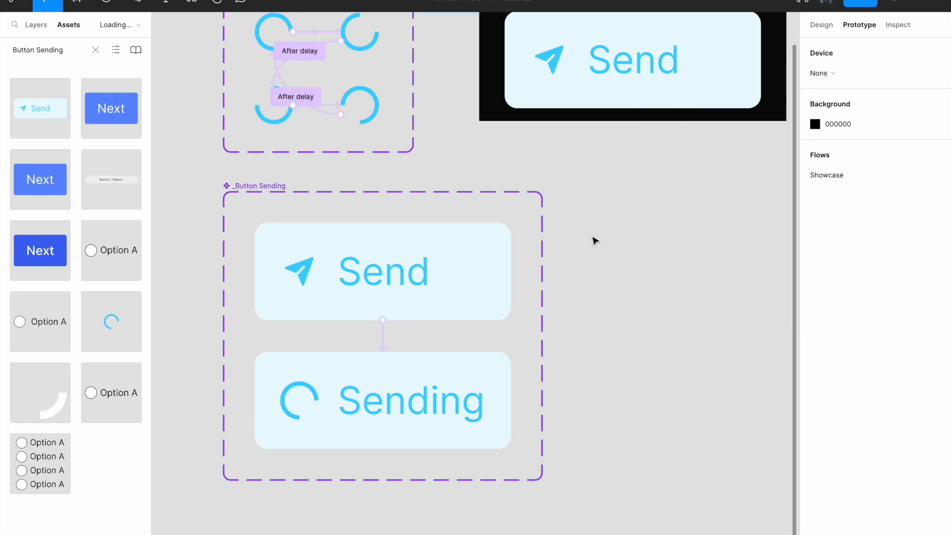
# Preview the Showcase prototype, trigger the Send button's change to Sending, and close the preview
pyautogui.scroll(2, 595, 242)
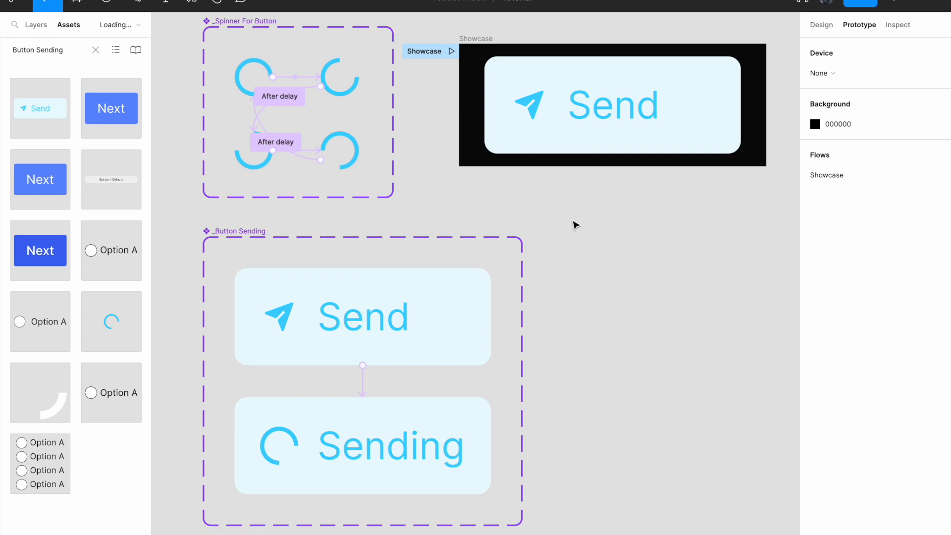
pyautogui.press('super+alt+Return')
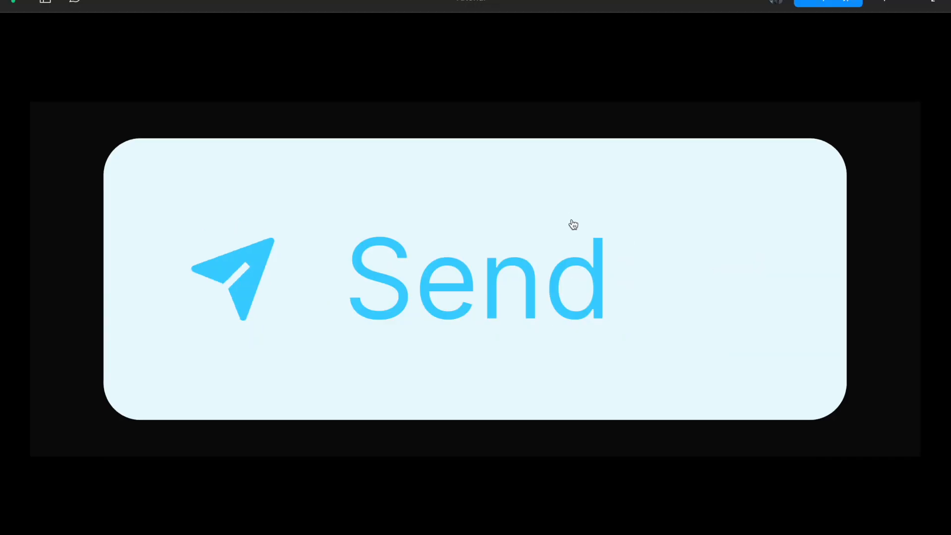
pyautogui.click(548, 202)
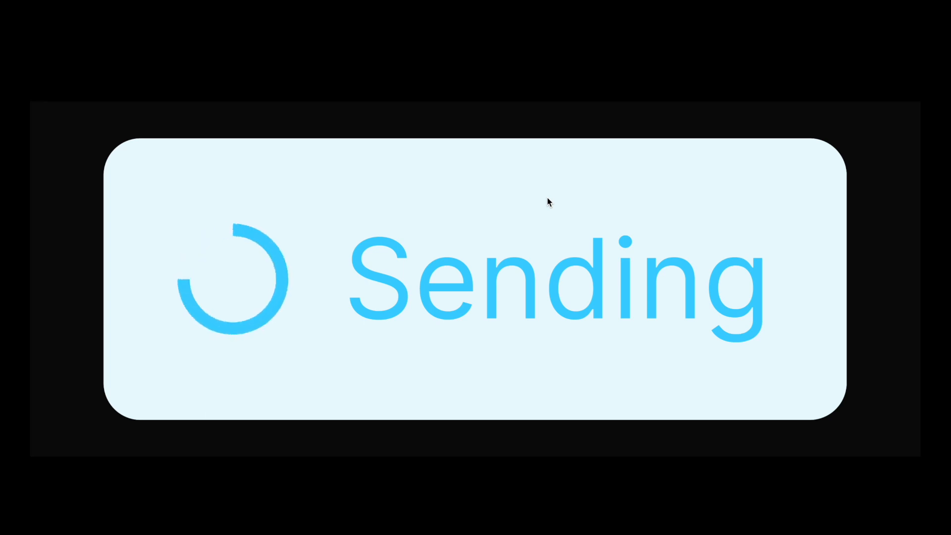
pyautogui.press('Escape')
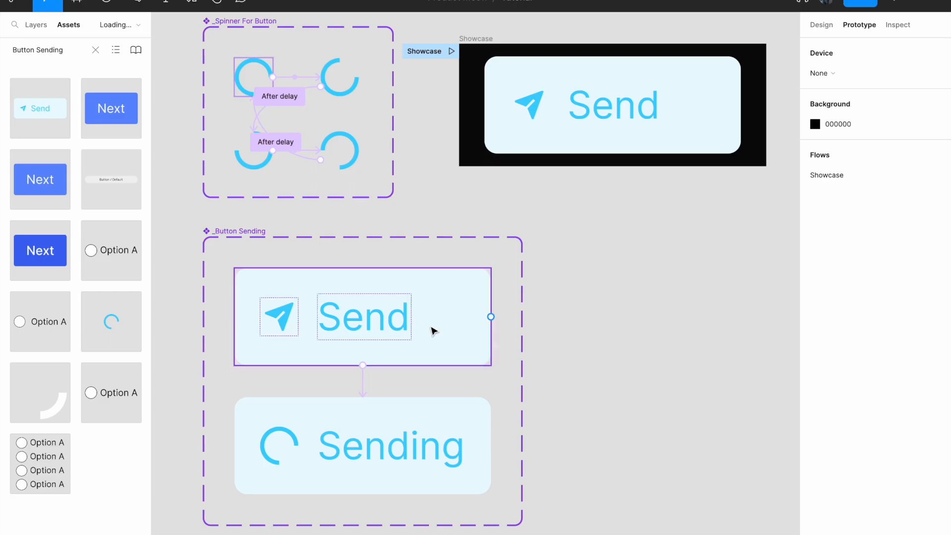
# Change the animation of the Send variant's On click interaction to Instant
pyautogui.click(365, 385)
pyautogui.click(704, 277)
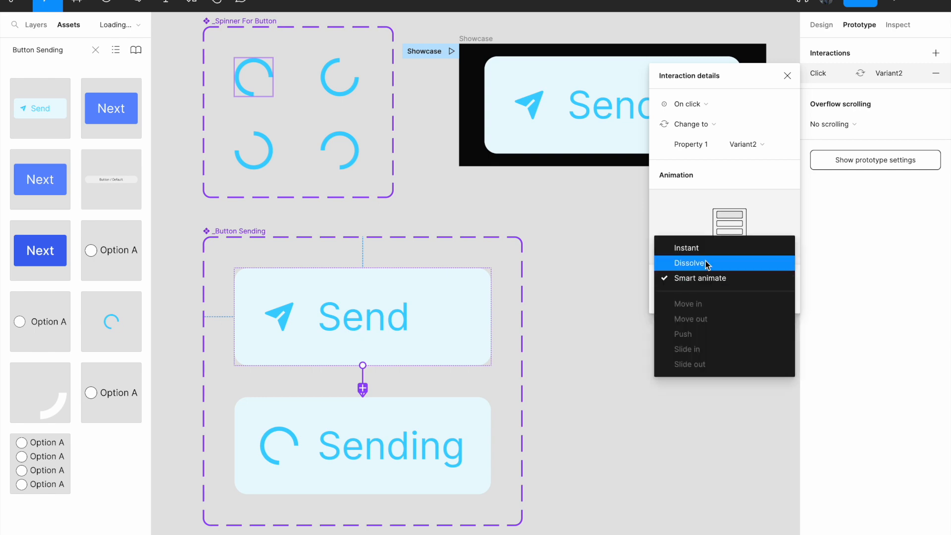
pyautogui.click(712, 254)
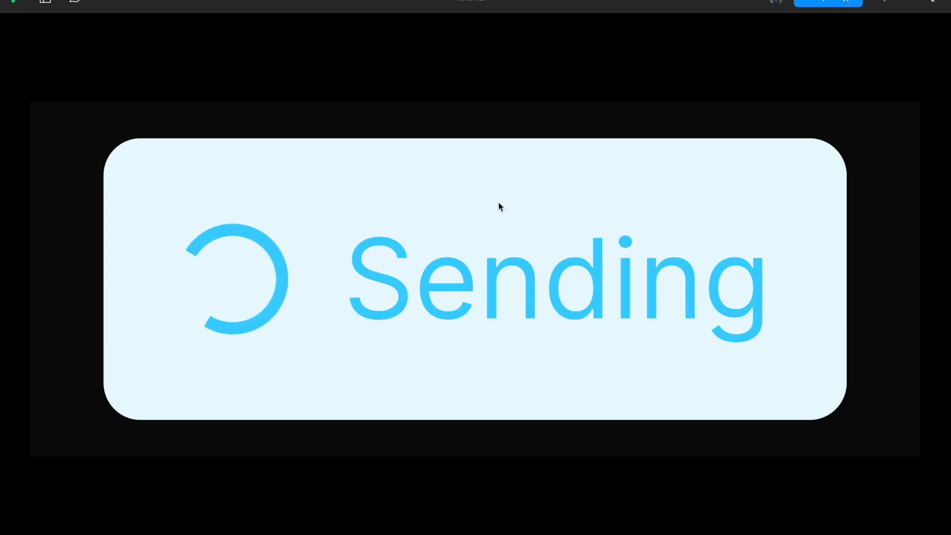
# Restart the Showcase prototype preview and trigger the Send button again to check the revised transition
pyautogui.press('super+r')
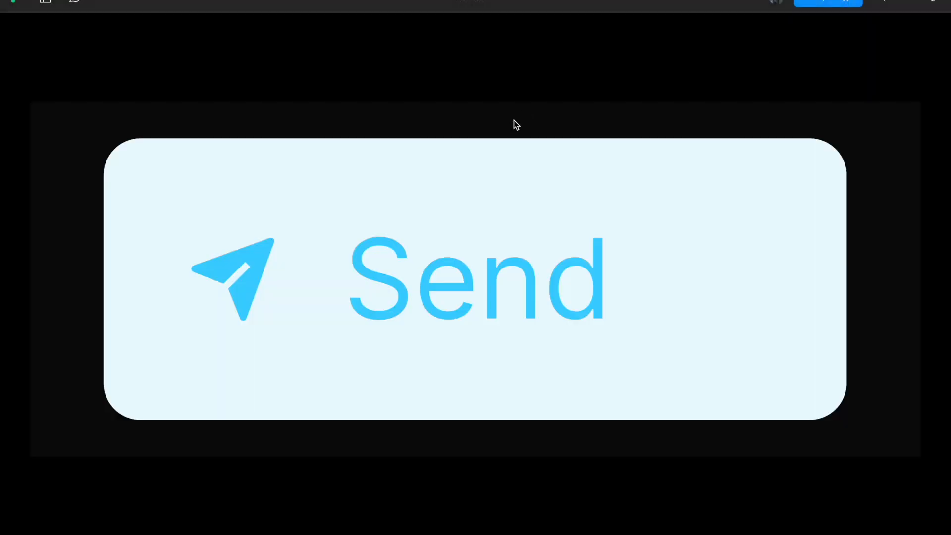
pyautogui.click(488, 210)
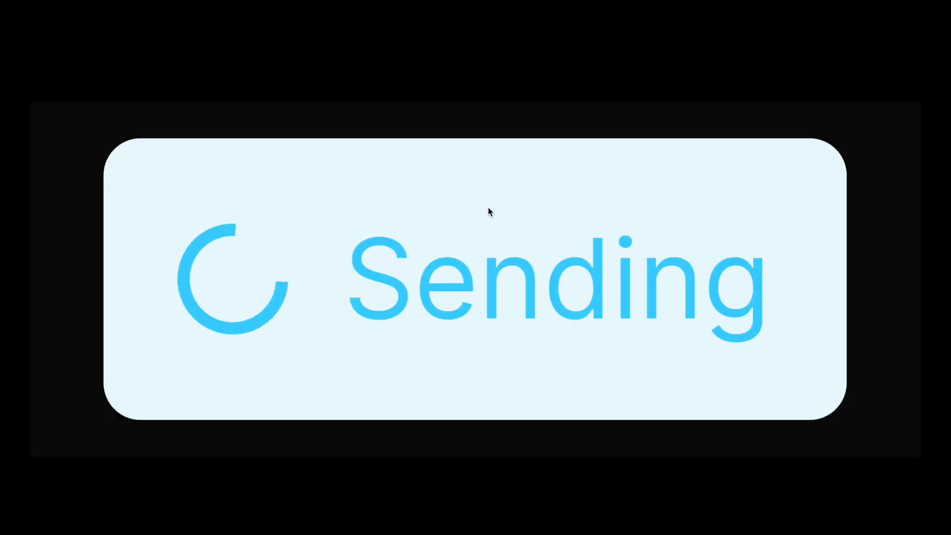